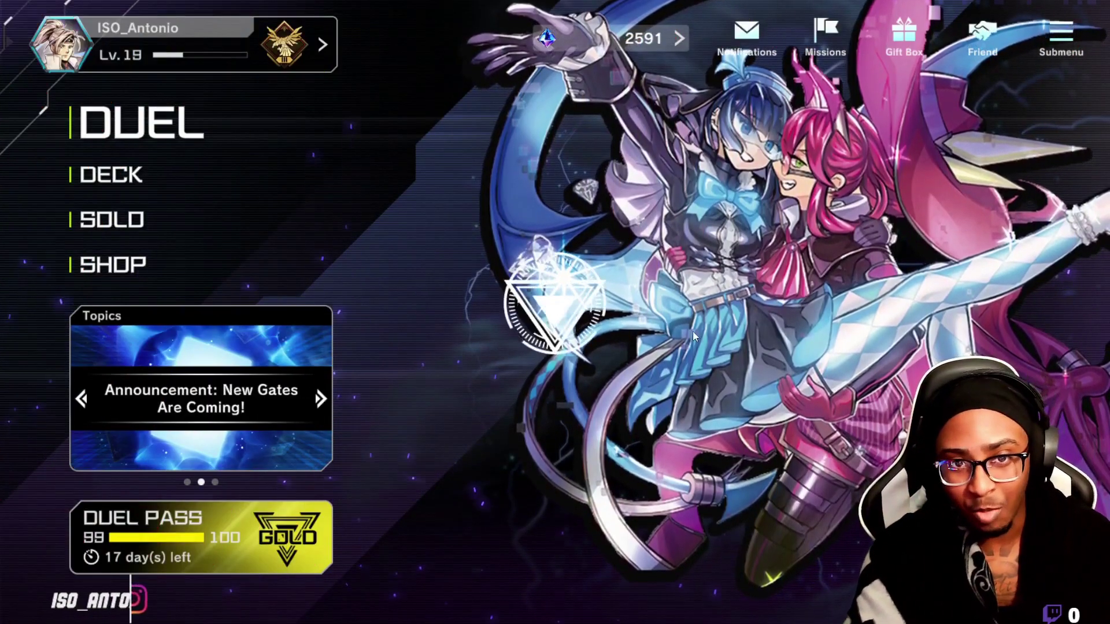
Pick the Twins deck and browse its Protector sleeve accessories, then back out.
left_click(109, 175)
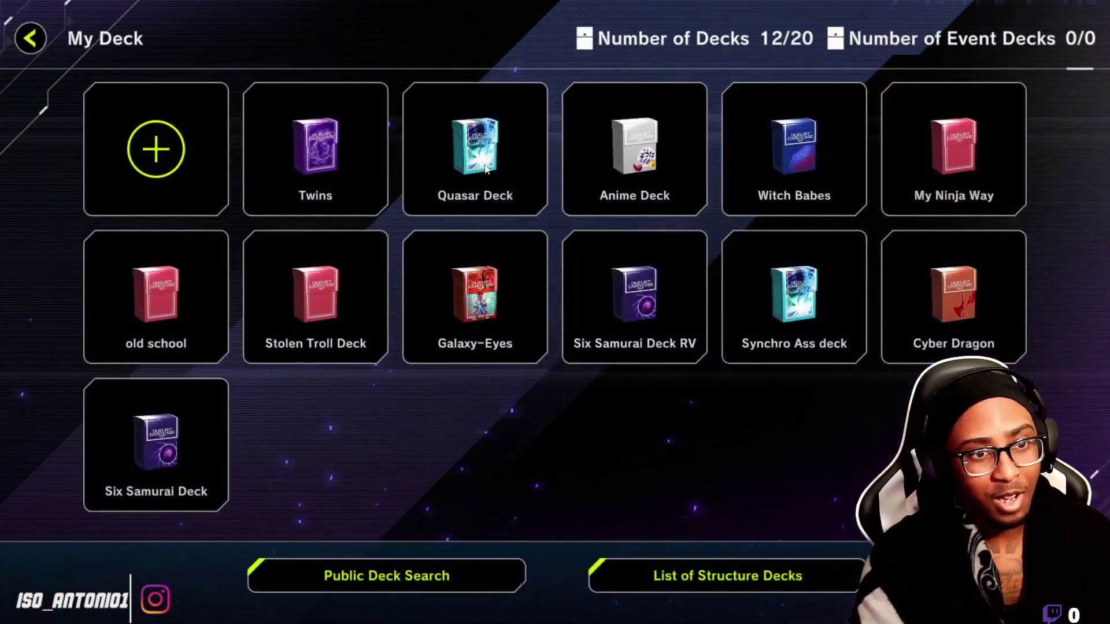
left_click(304, 165)
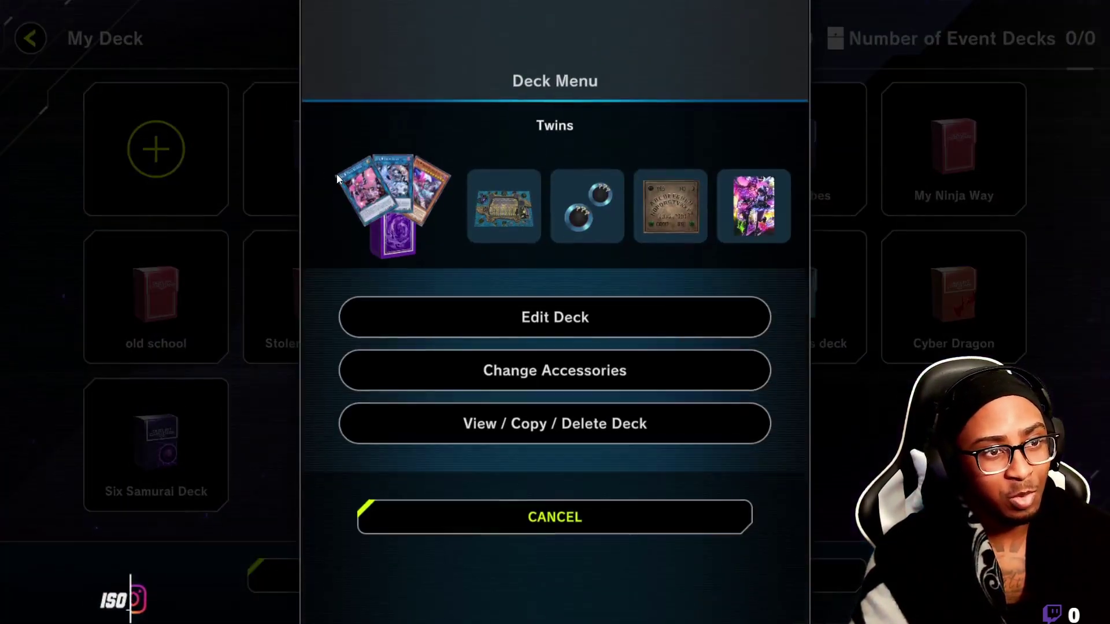
left_click(543, 373)
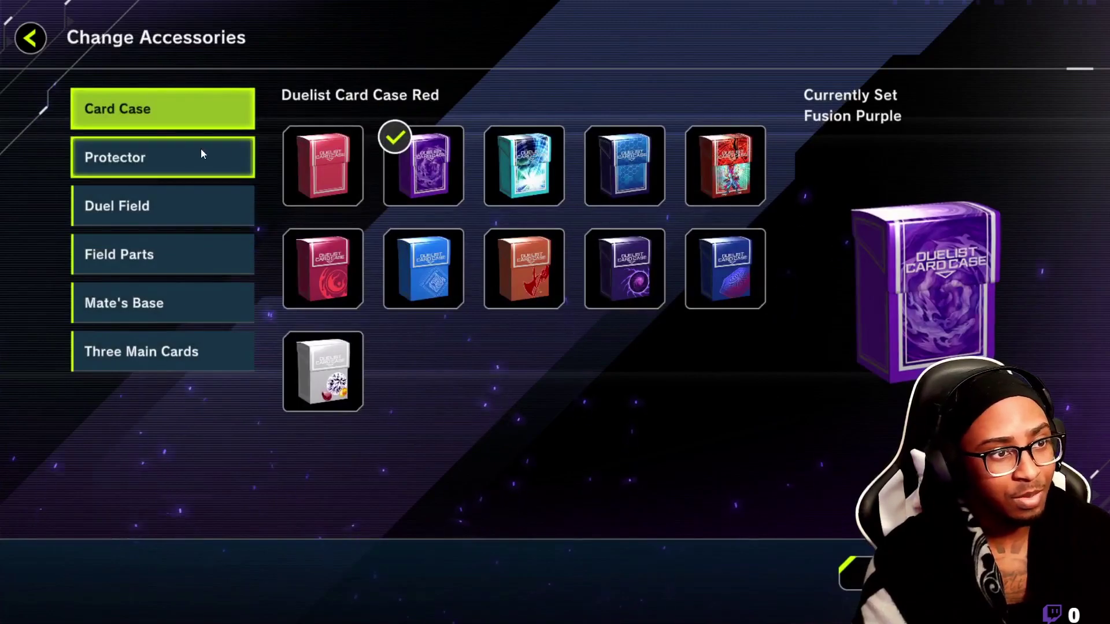
left_click(201, 154)
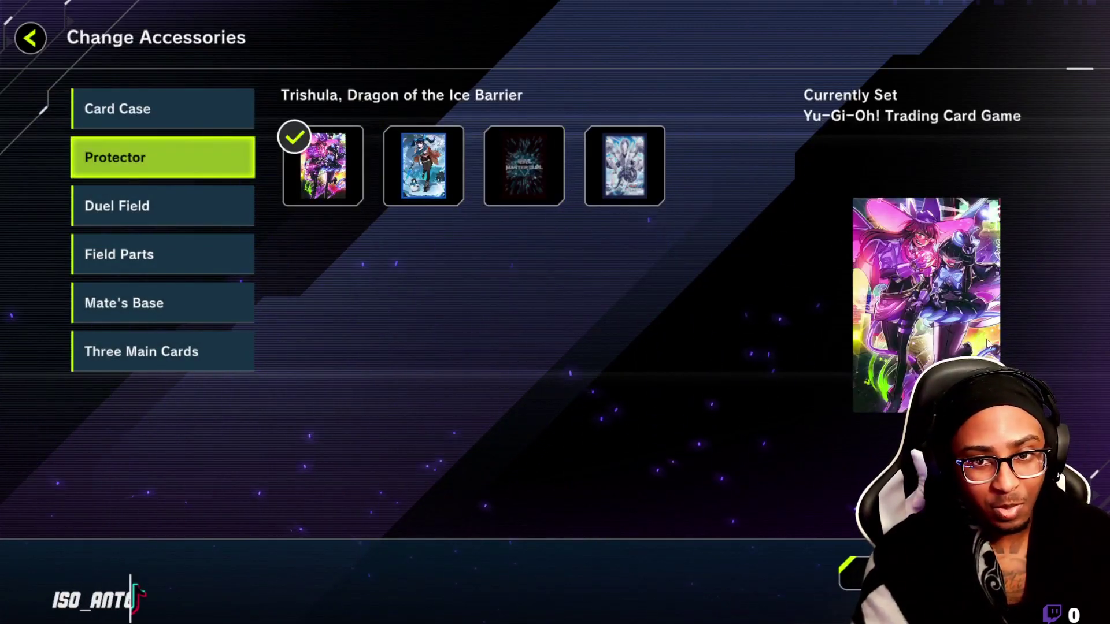
key("Escape")
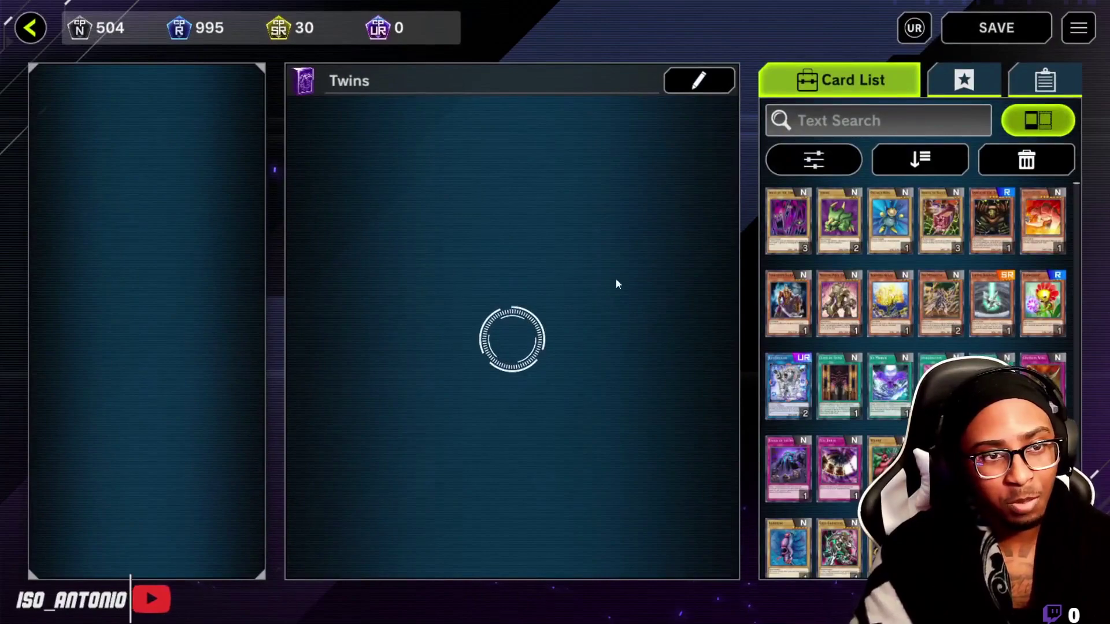
mouse_move(456, 159)
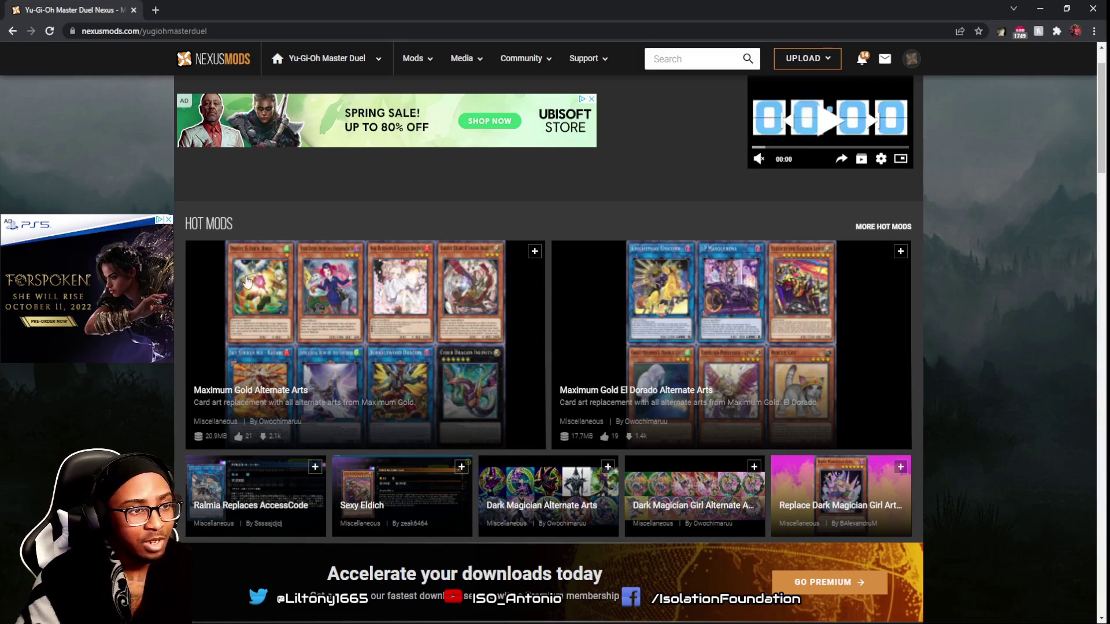
scroll(248, 282, "down", 5)
scroll(335, 253, "up", 6)
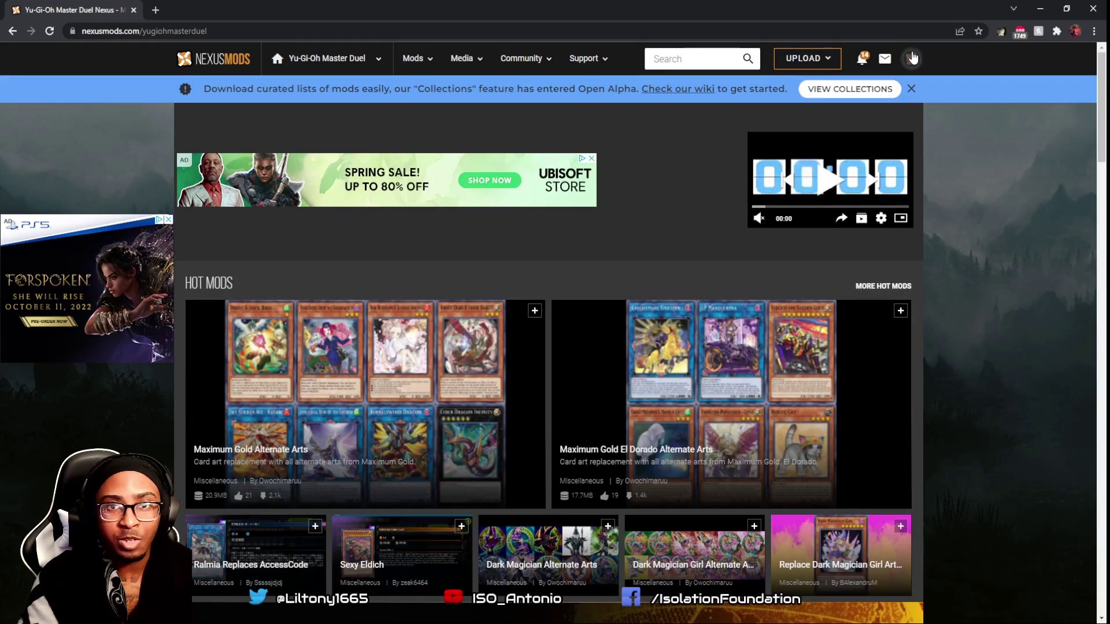
left_click(912, 59)
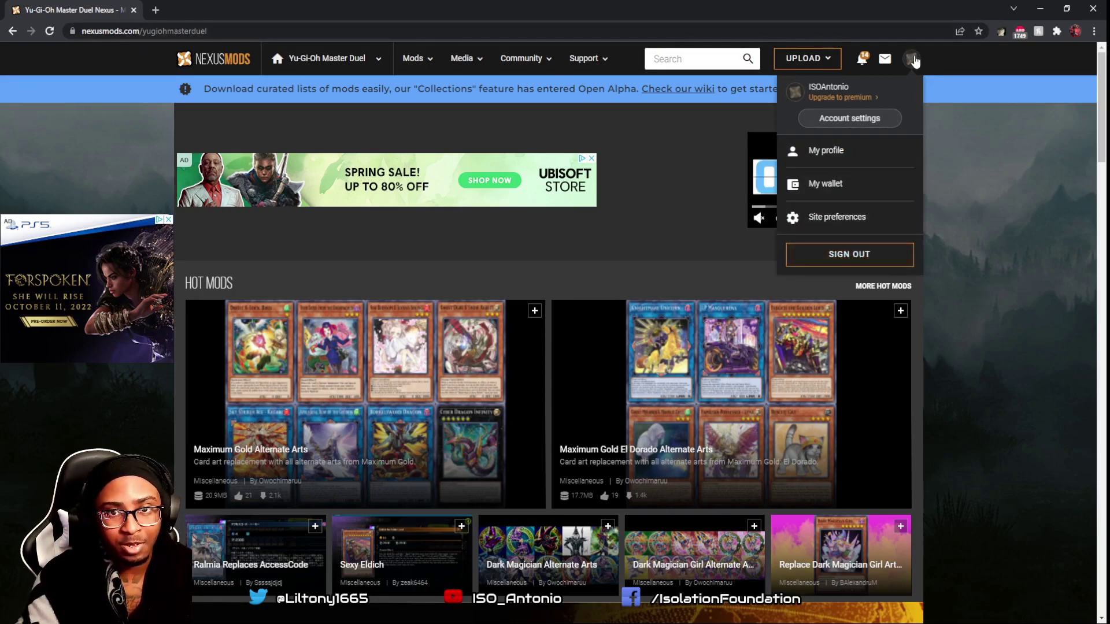
left_click(913, 60)
left_click(912, 61)
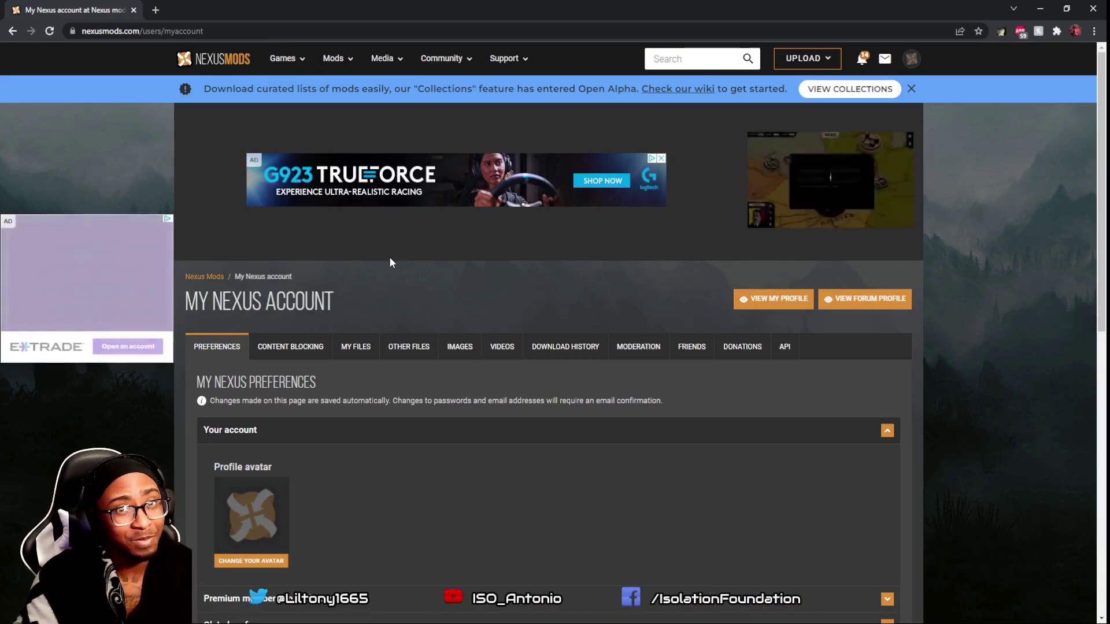
left_click(300, 353)
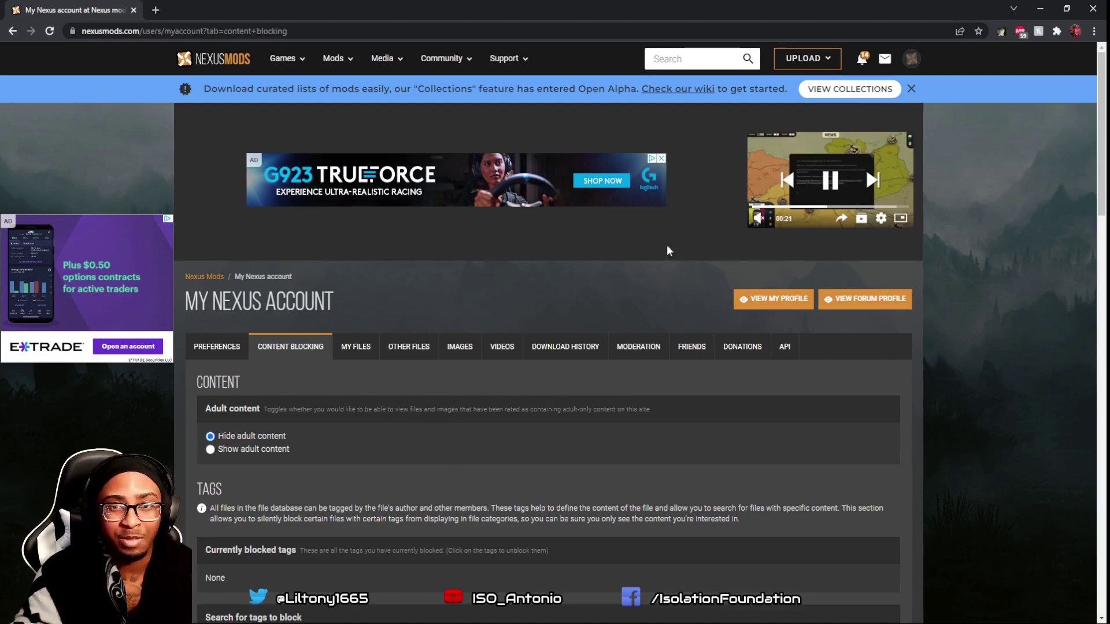
left_click(910, 65)
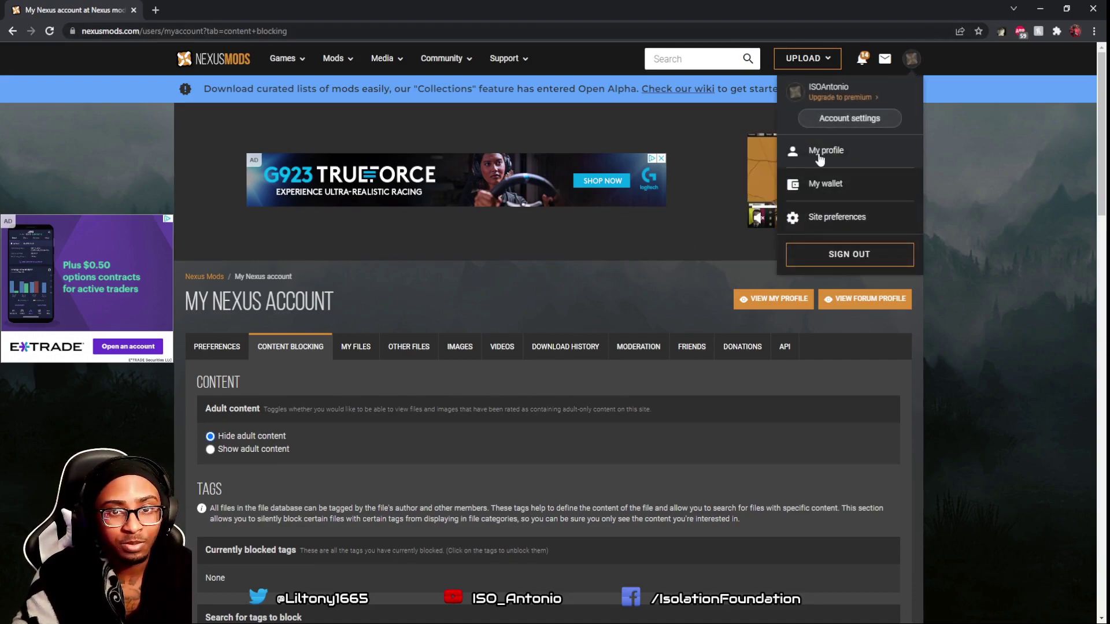
left_click(339, 305)
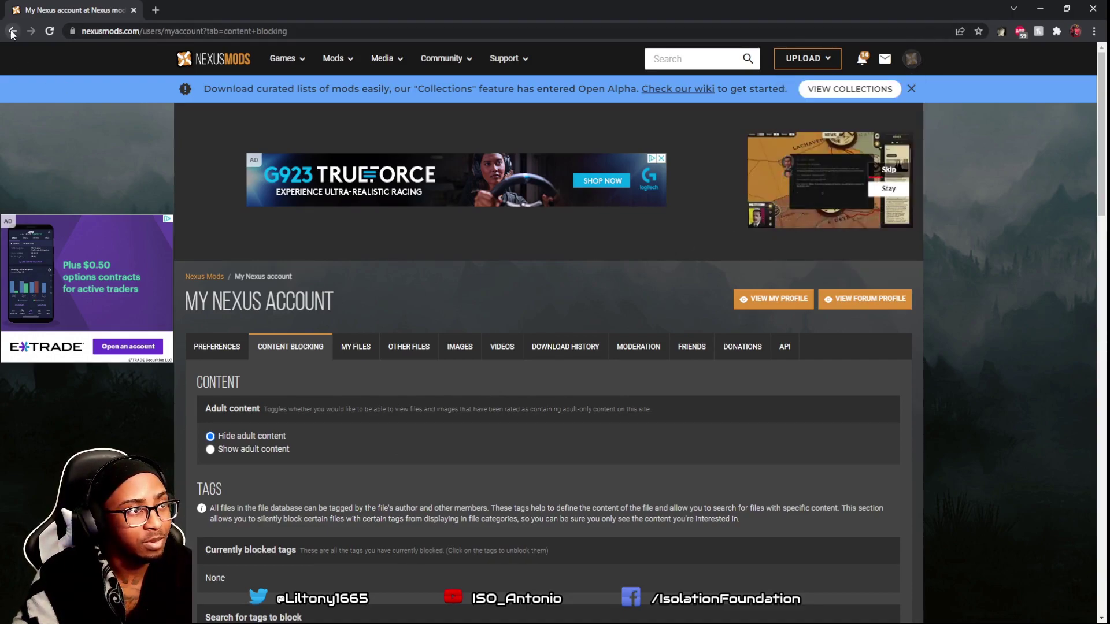
Return to the Master Duel mods home page and scroll down to More Mods.
left_click(12, 32)
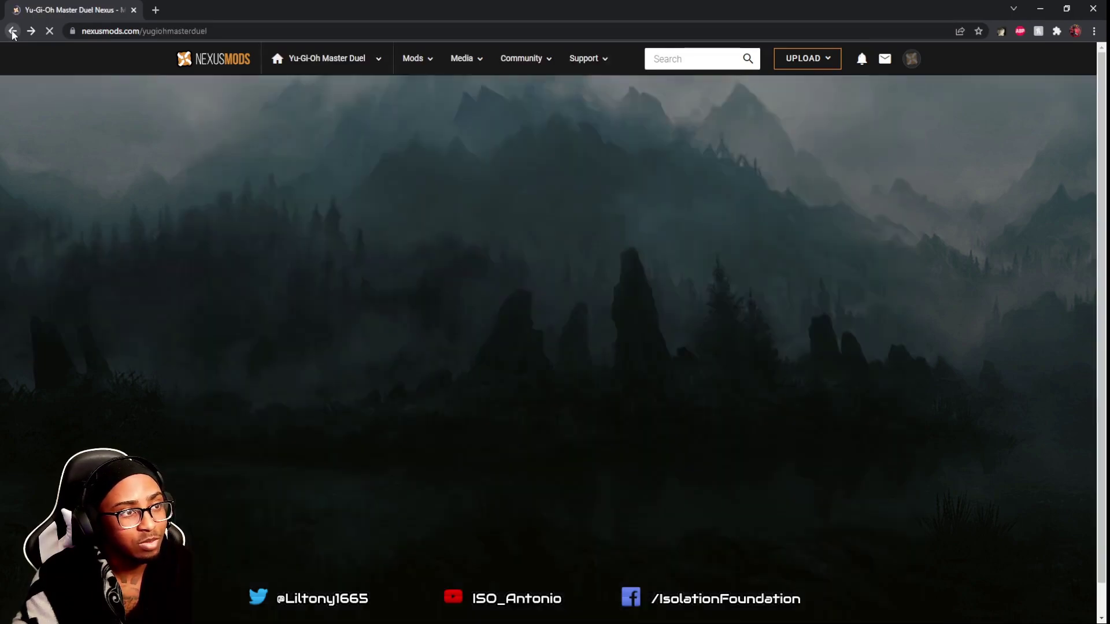
scroll(453, 330, "down", 4)
scroll(453, 329, "down", 2)
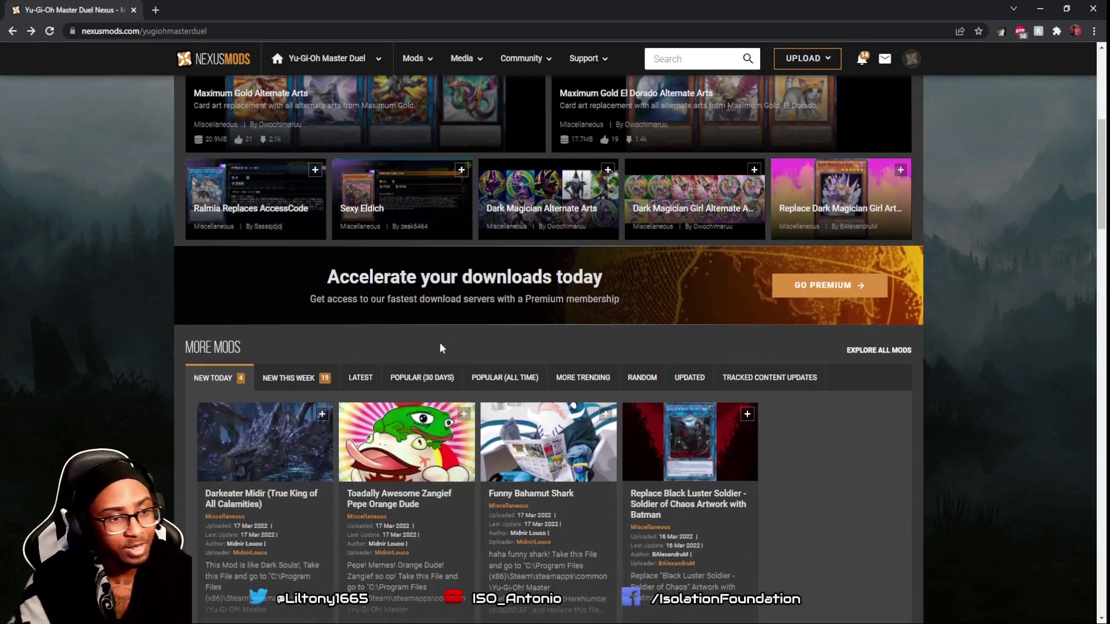
scroll(397, 248, "down", 2)
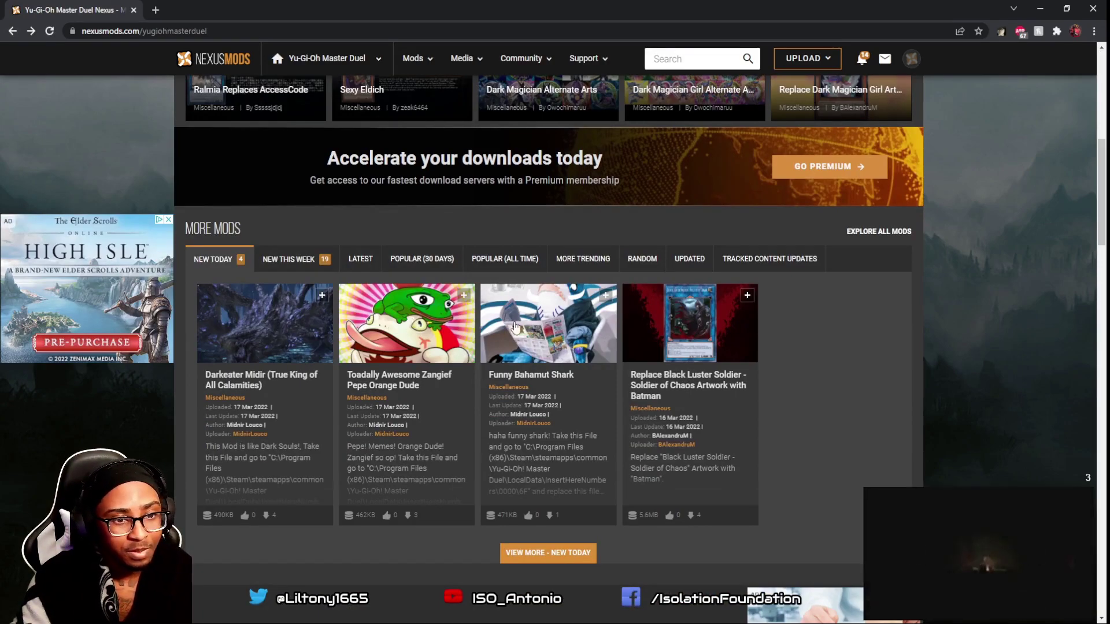
scroll(663, 329, "down", 2)
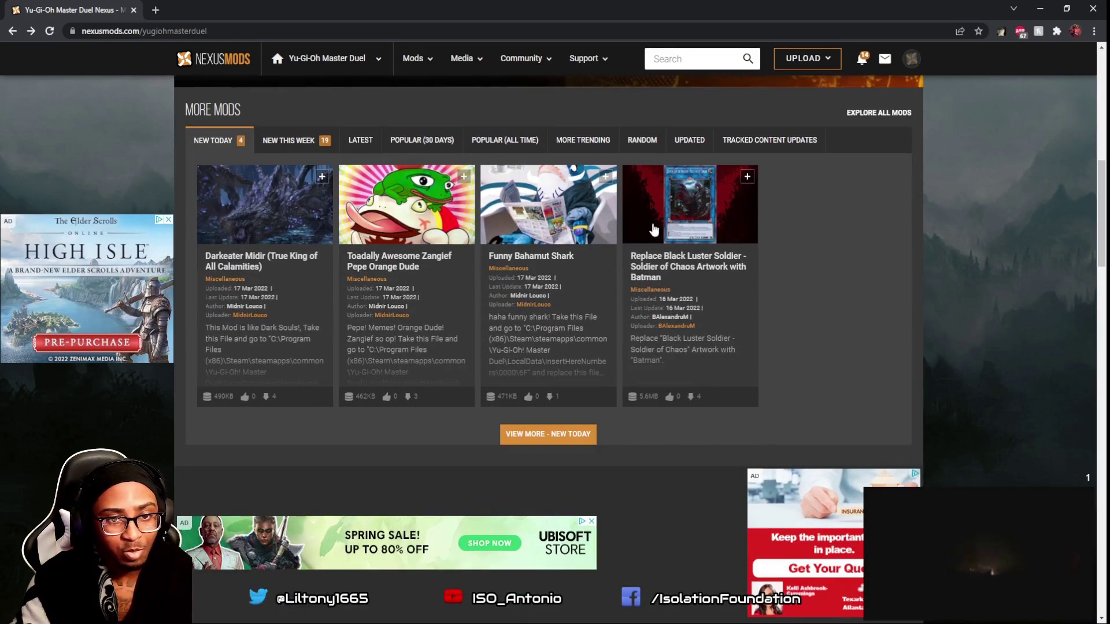
Open Explore All Mods and browse the 59 mods sorted by date published.
left_click(879, 113)
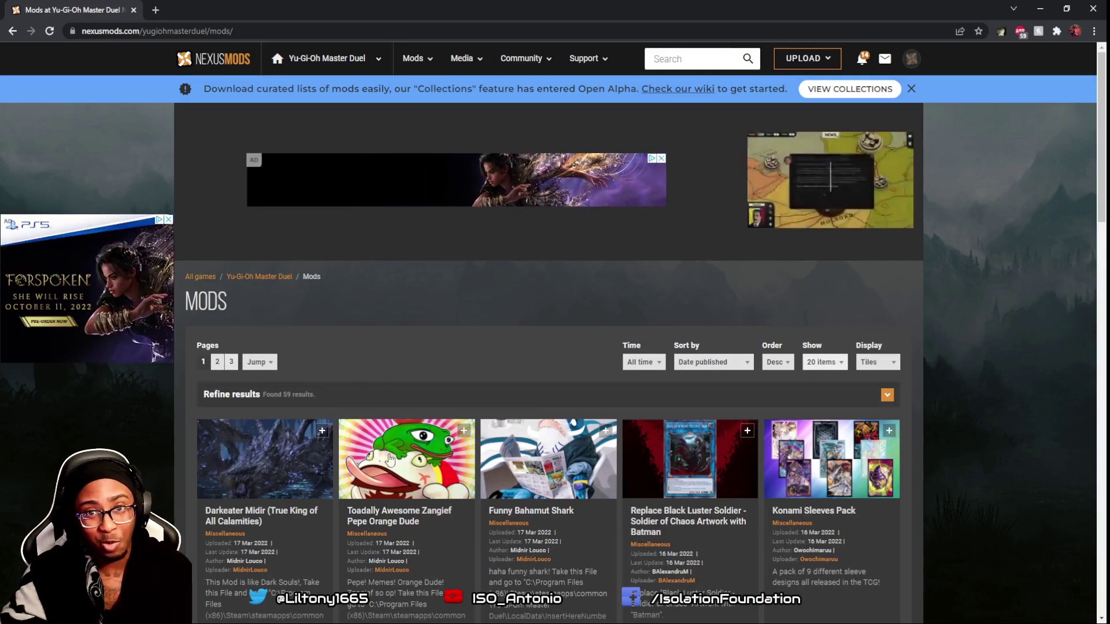
scroll(453, 523, "down", 4)
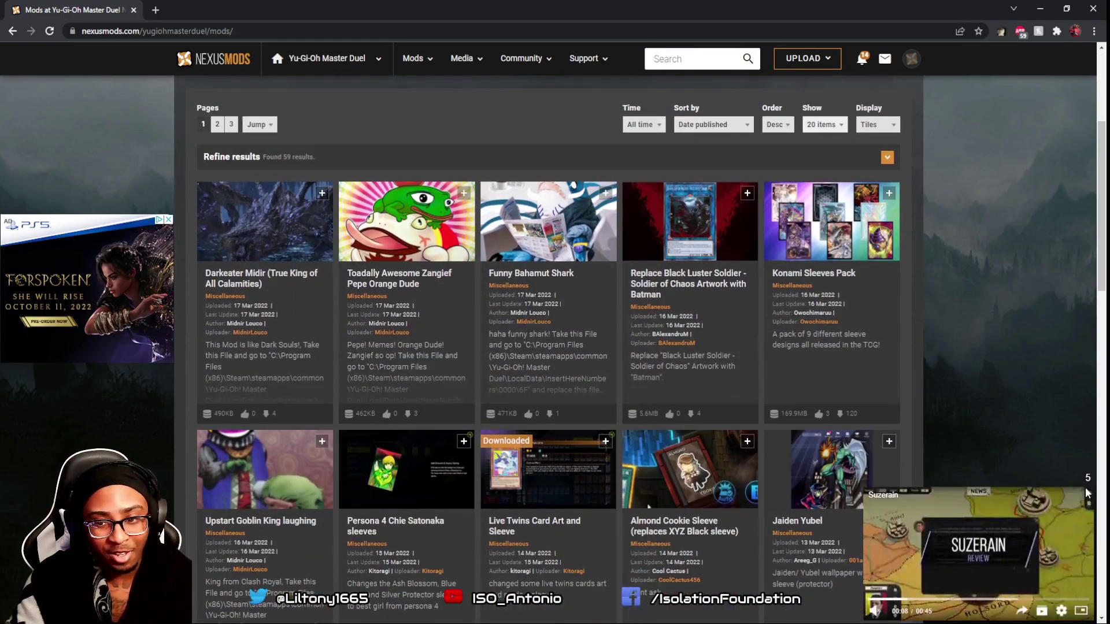
scroll(891, 477, "down", 2)
mouse_move(464, 327)
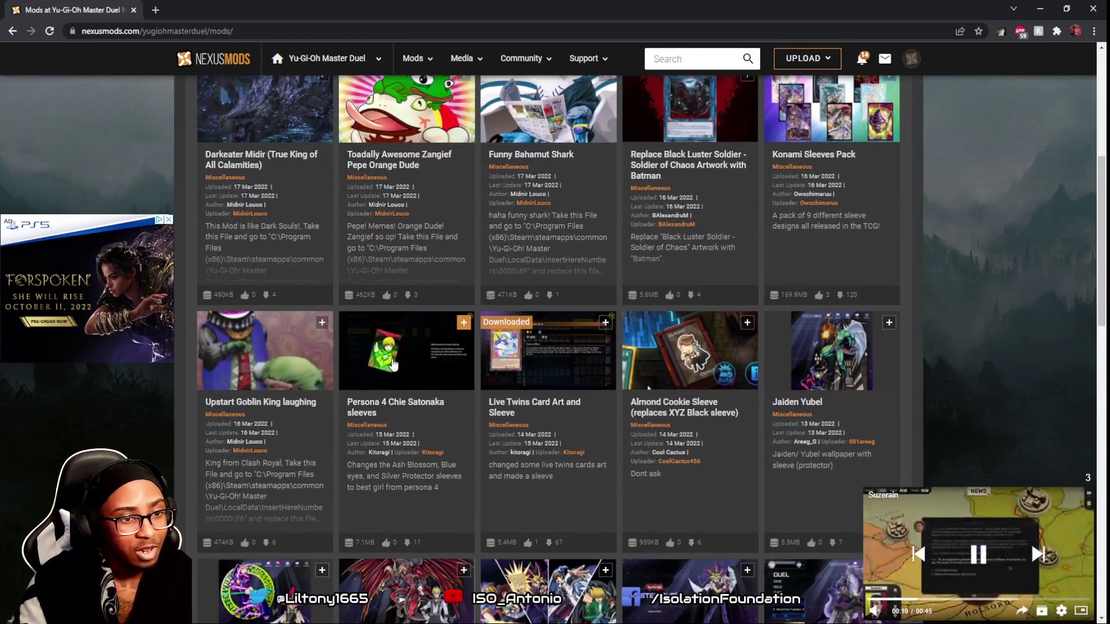
scroll(817, 261, "up", 2)
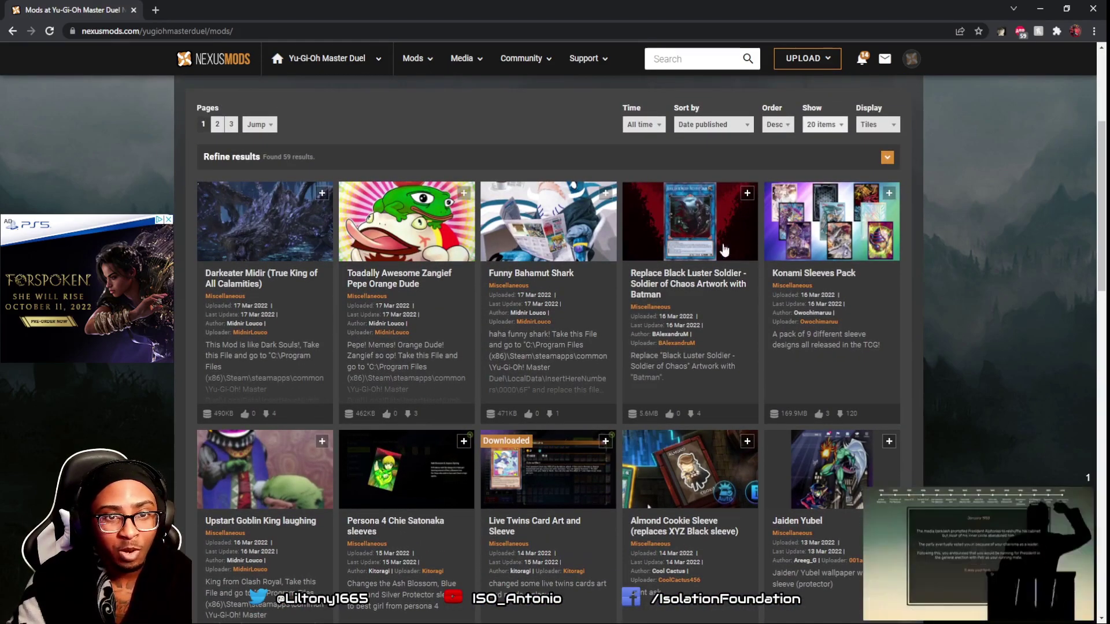
Open the Batman Black Luster Soldier mod page and enlarge its first preview image.
left_click(638, 266)
scroll(247, 374, "down", 3)
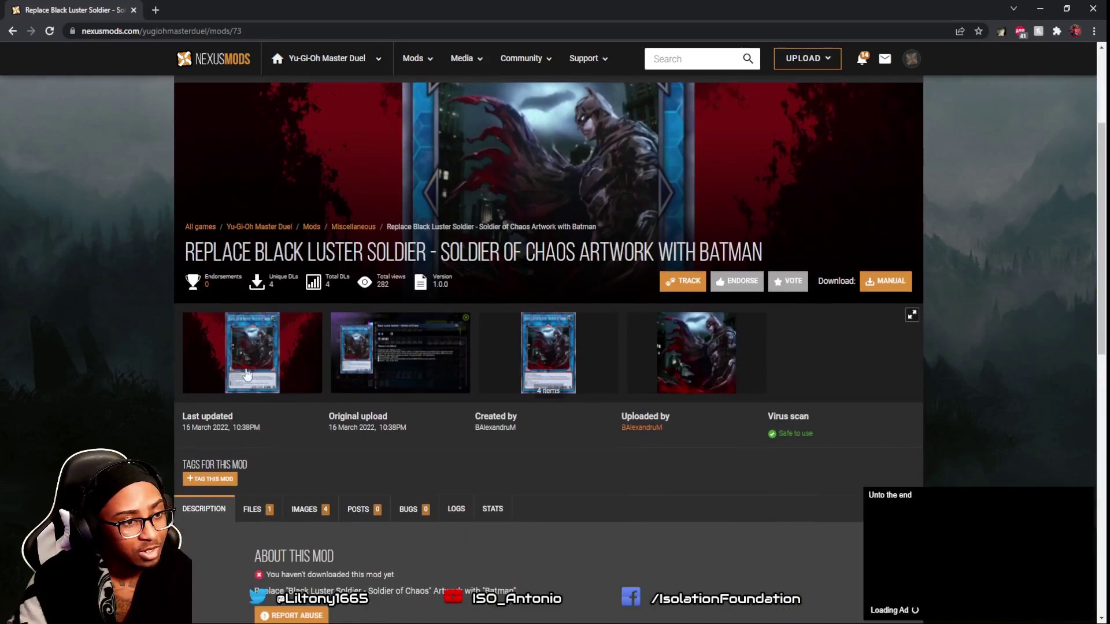
left_click(254, 341)
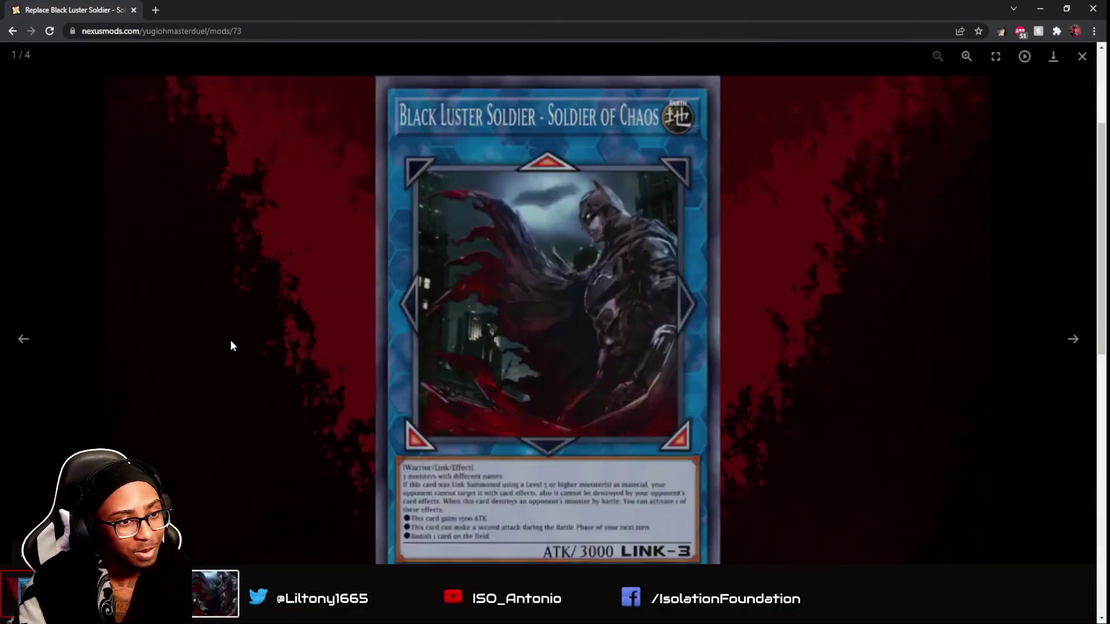
left_click(230, 340)
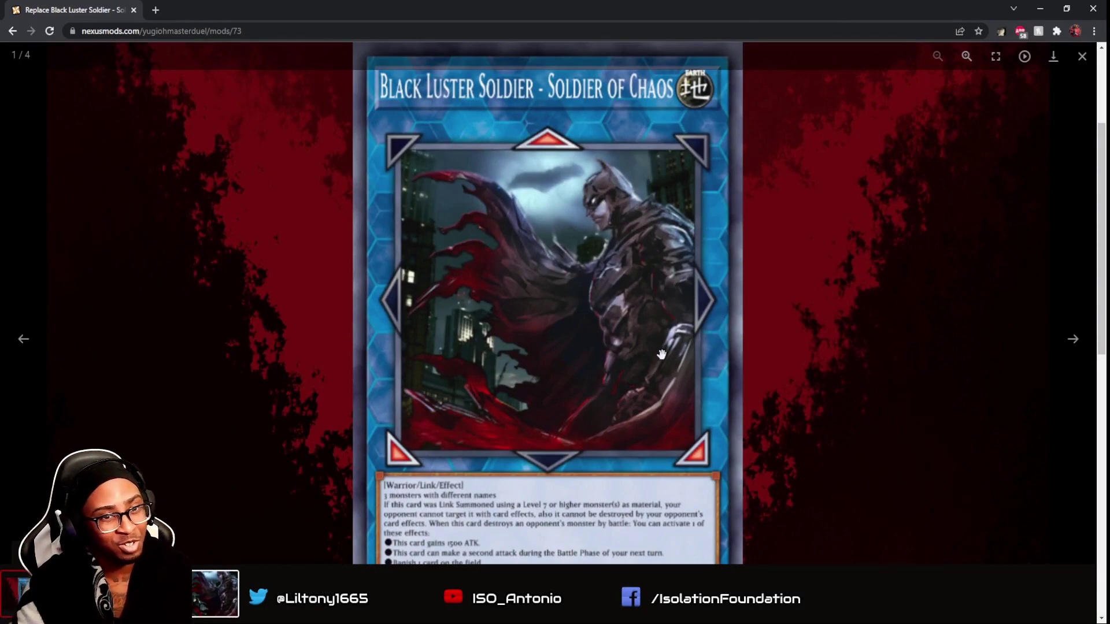
Flip through the previews, comparing the card image with the raw Batman artwork.
key("Right")
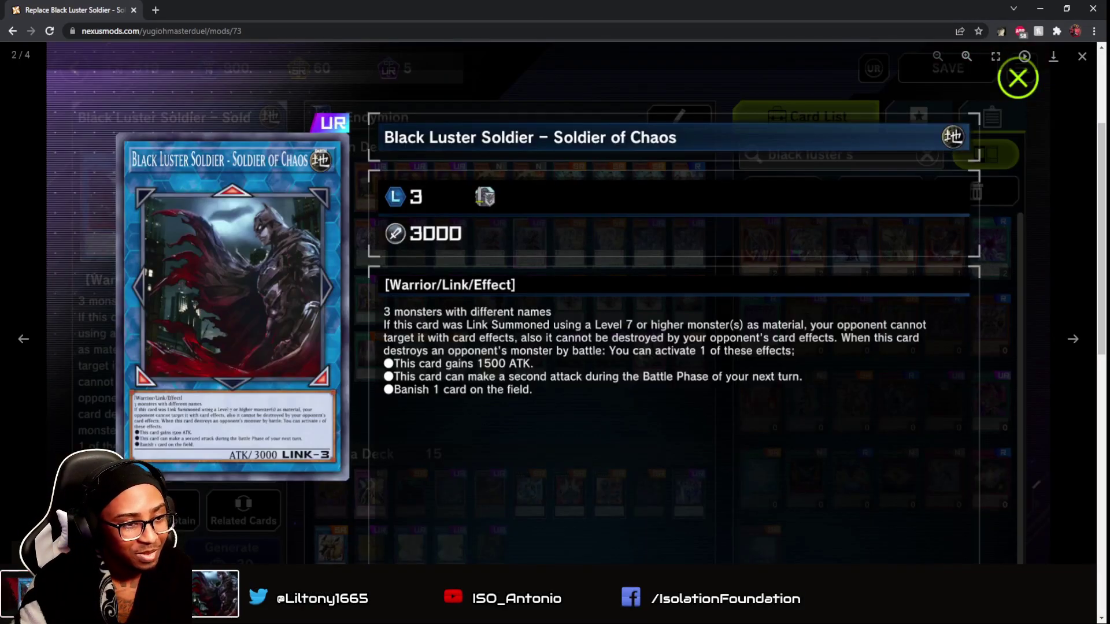
key("Right")
left_click(225, 594)
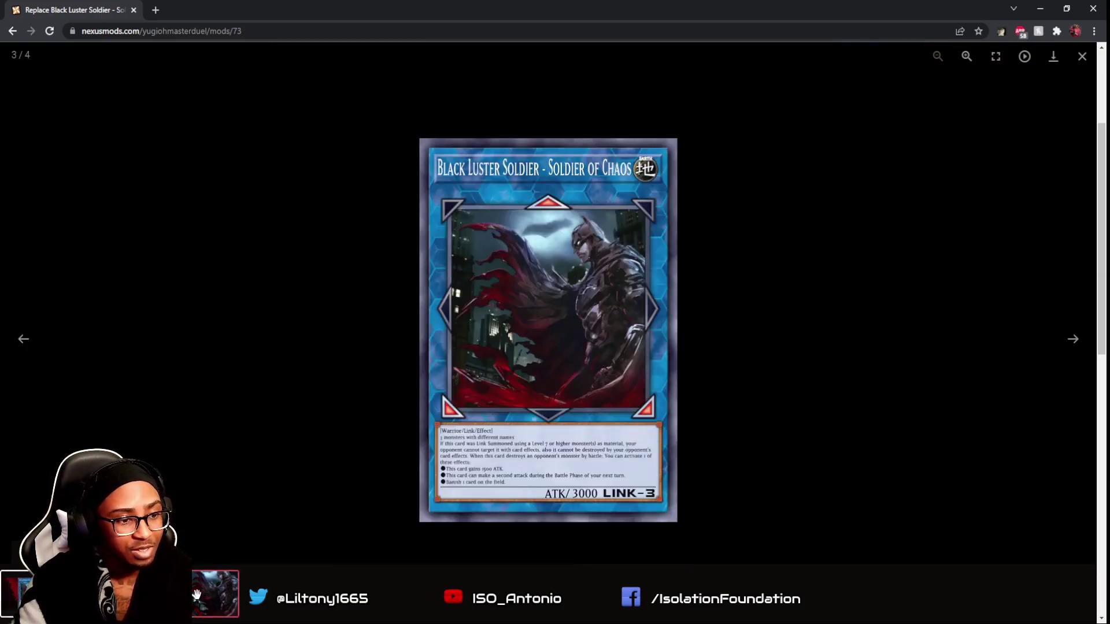
left_click(197, 593)
key("Left")
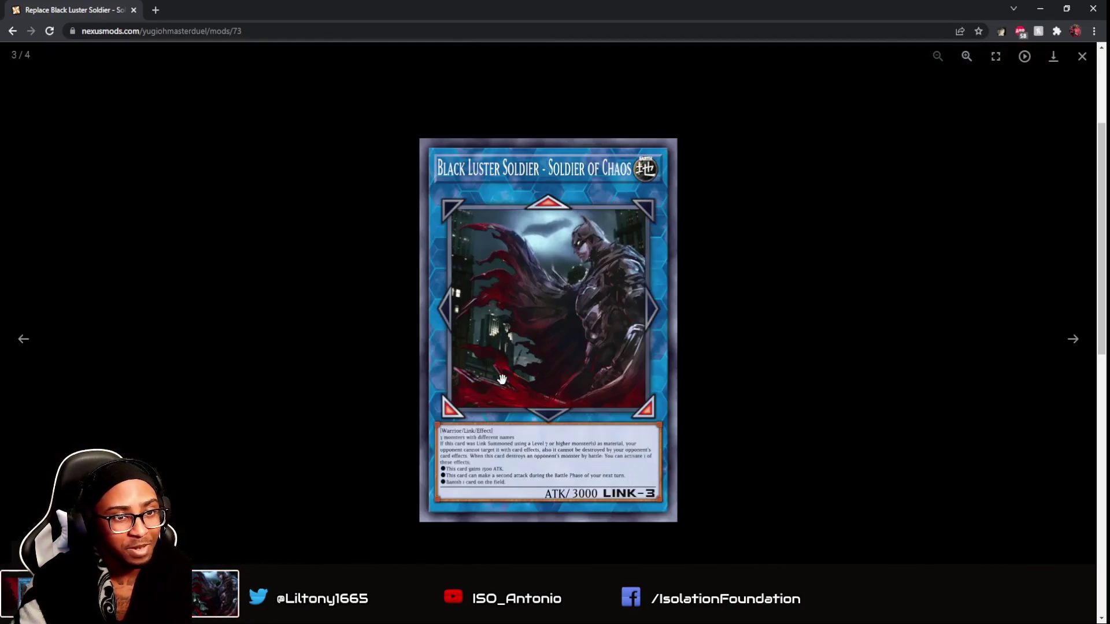
key("Right")
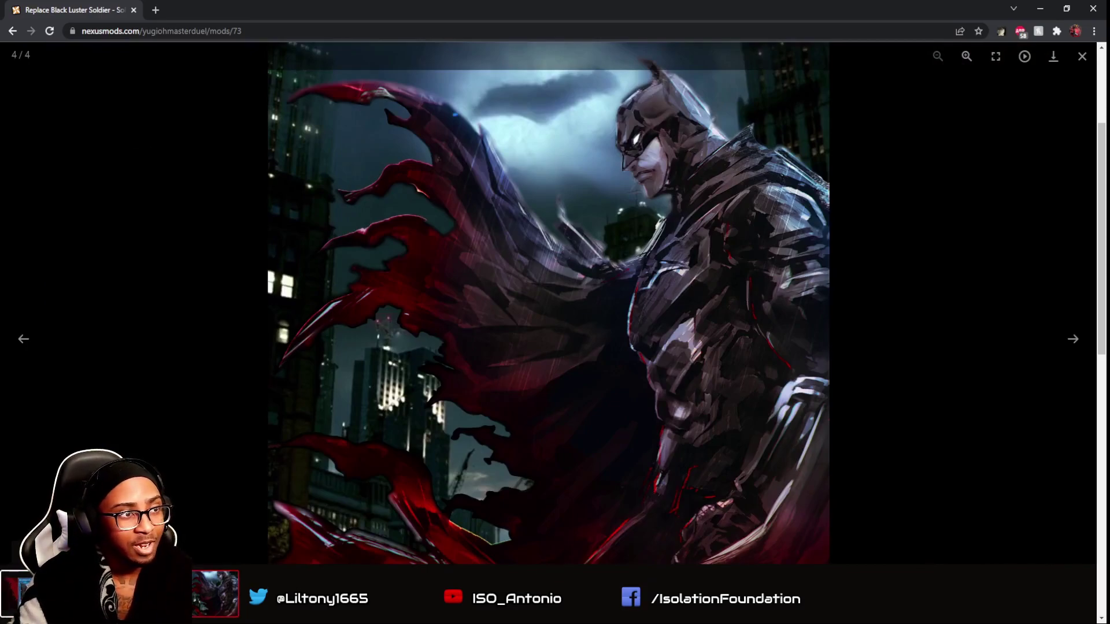
Close the enlarged view, scroll the description, and go back to the mods list.
left_click(1082, 58)
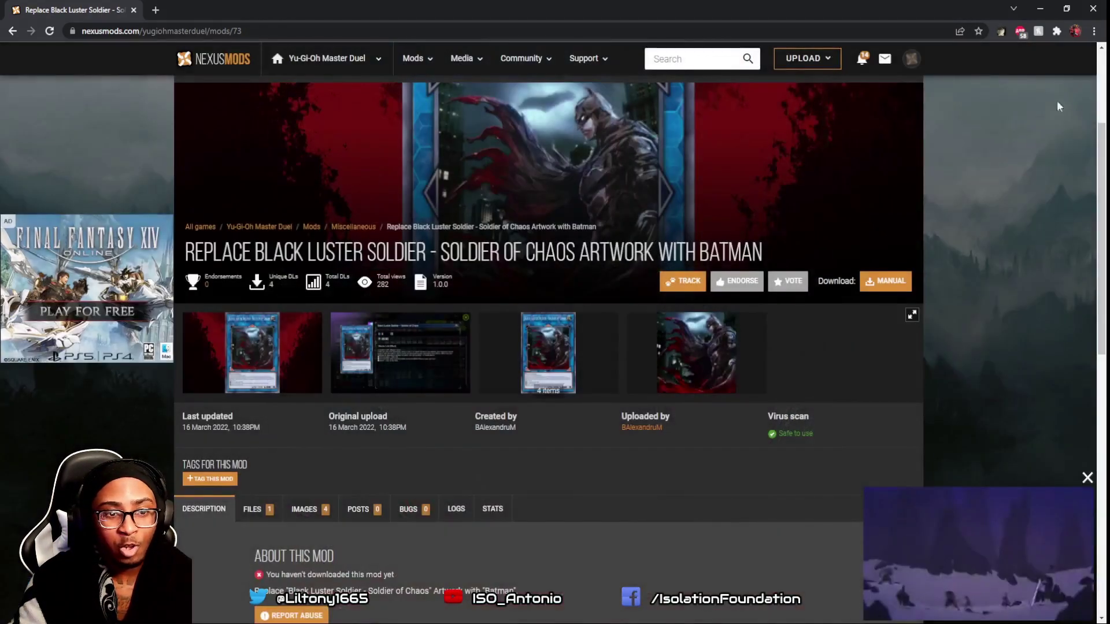
scroll(529, 392, "down", 3)
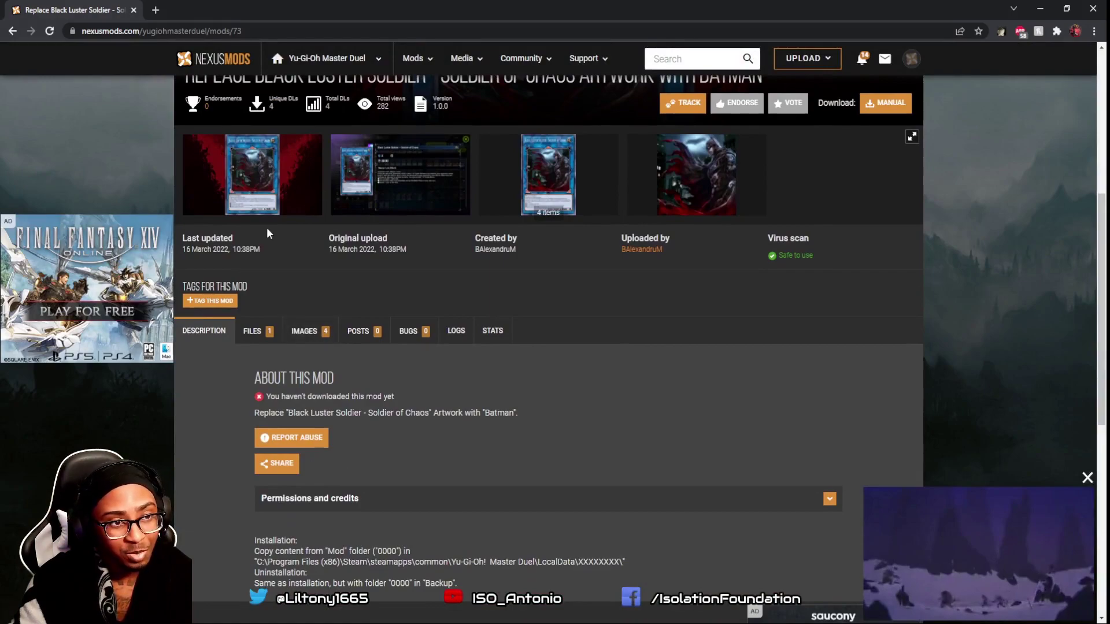
left_click(14, 32)
Preview the Blue Eyes Waifu Dragon mod, then open and scroll the Rarity Artwork Mod (0.1) page.
scroll(362, 321, "down", 3)
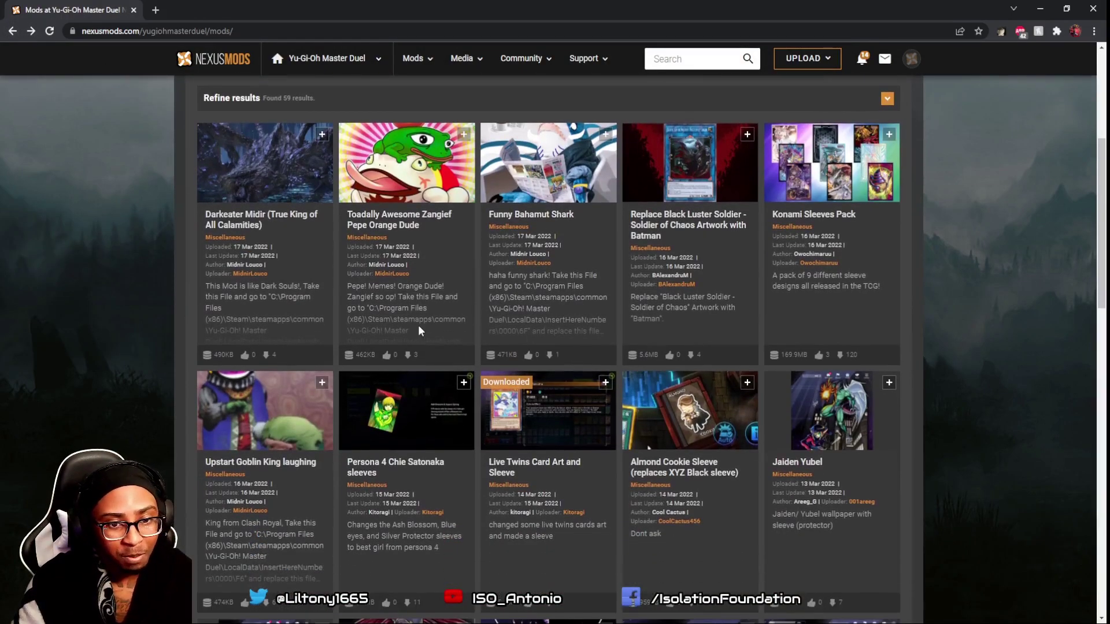
scroll(418, 324, "down", 6)
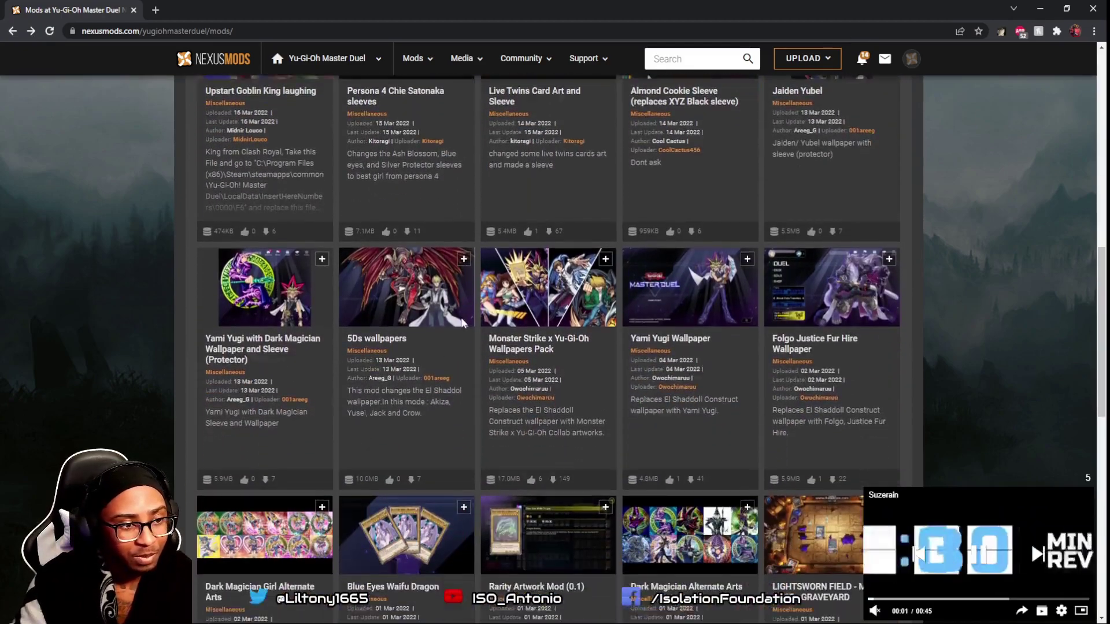
scroll(462, 321, "down", 5)
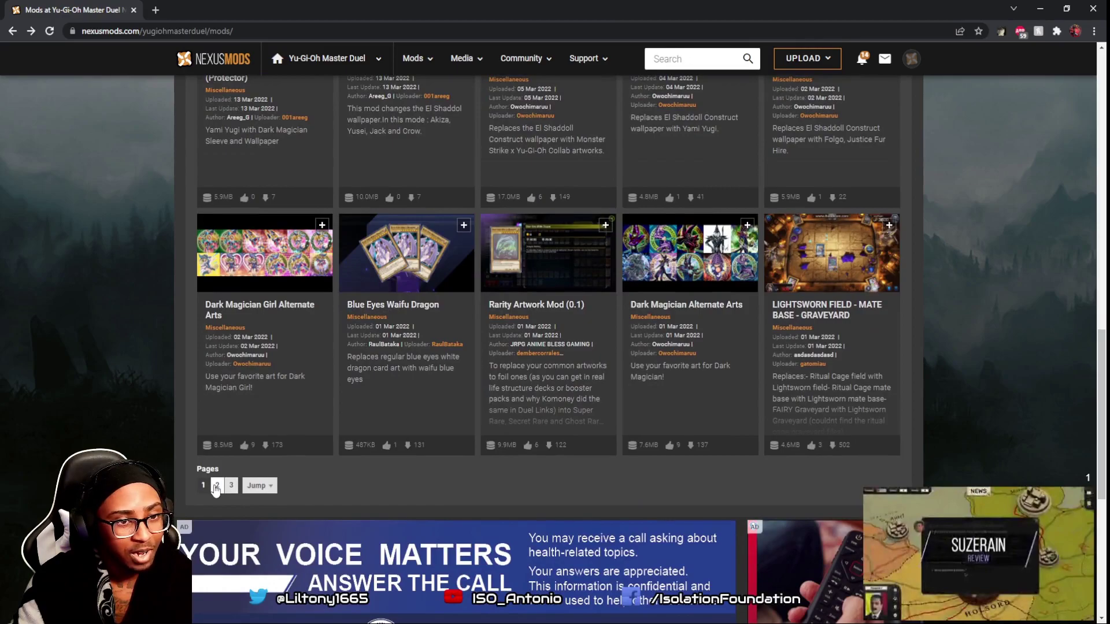
left_click(421, 263)
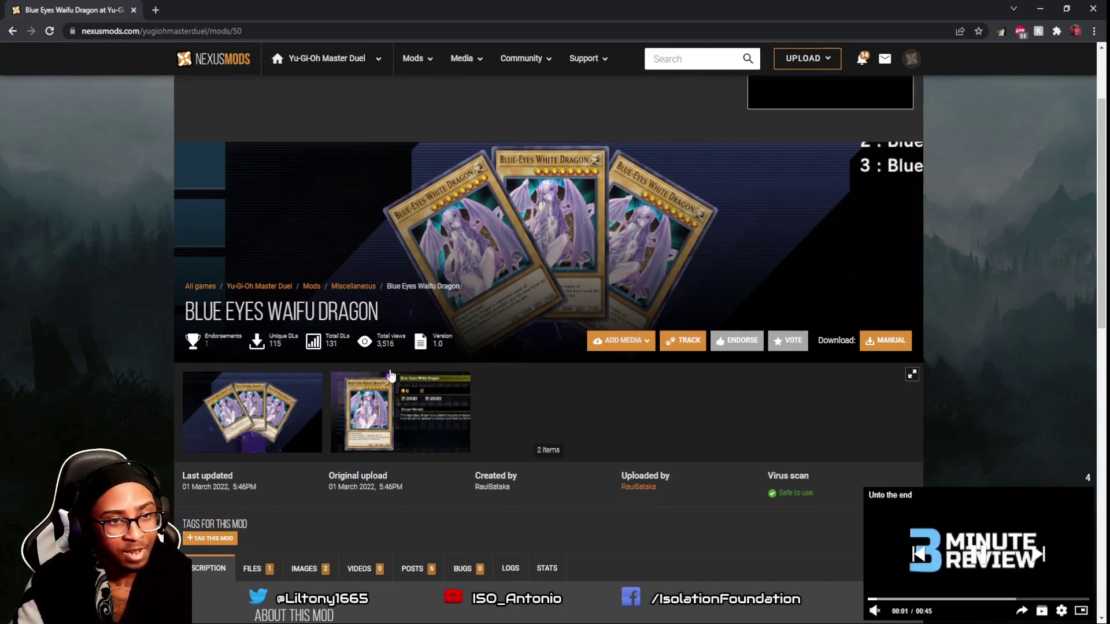
left_click(12, 31)
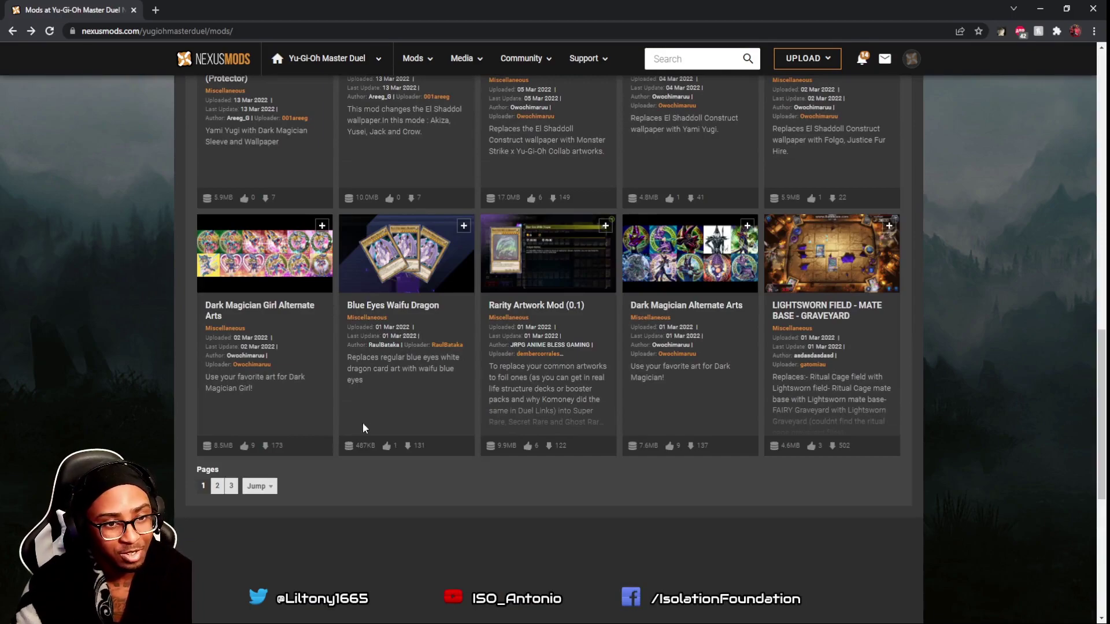
left_click(540, 275)
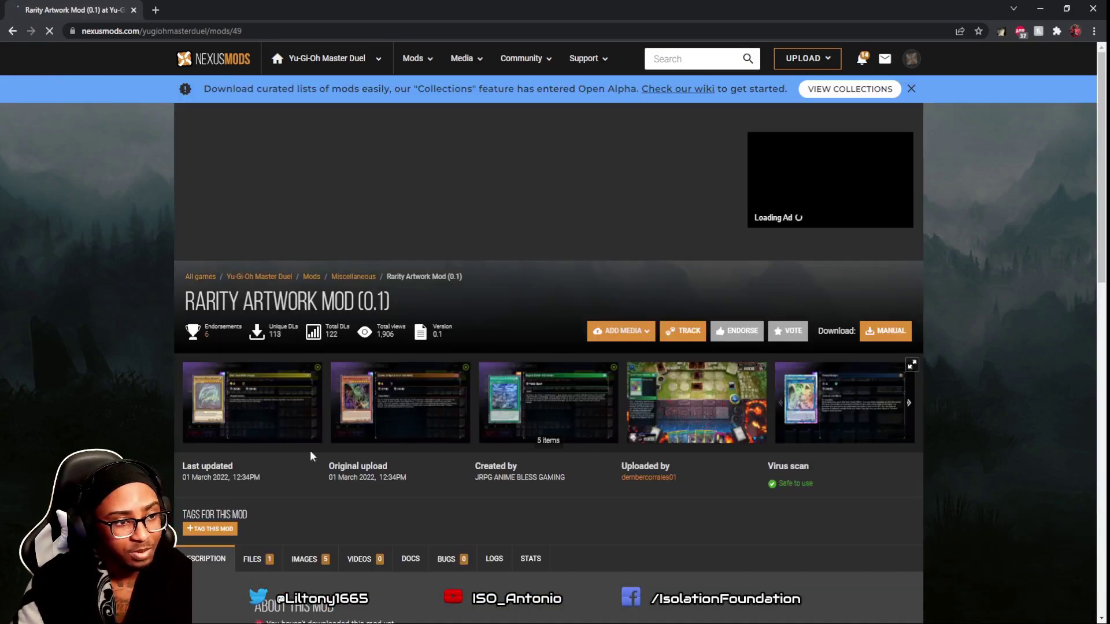
scroll(242, 422, "down", 3)
scroll(314, 383, "down", 5)
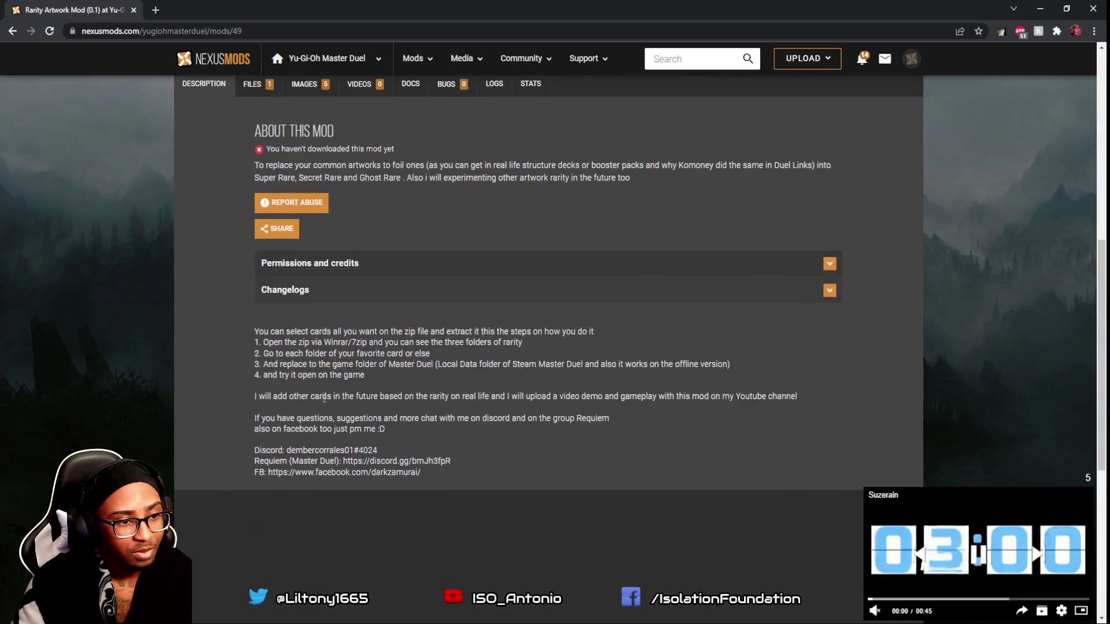
scroll(250, 154, "up", 4)
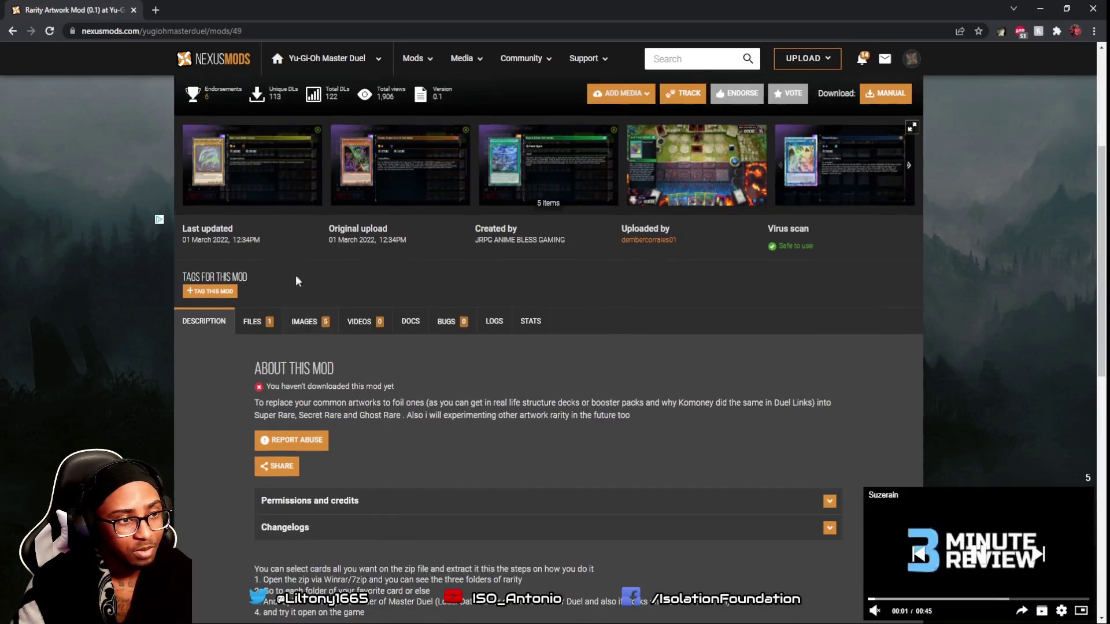
left_click(241, 158)
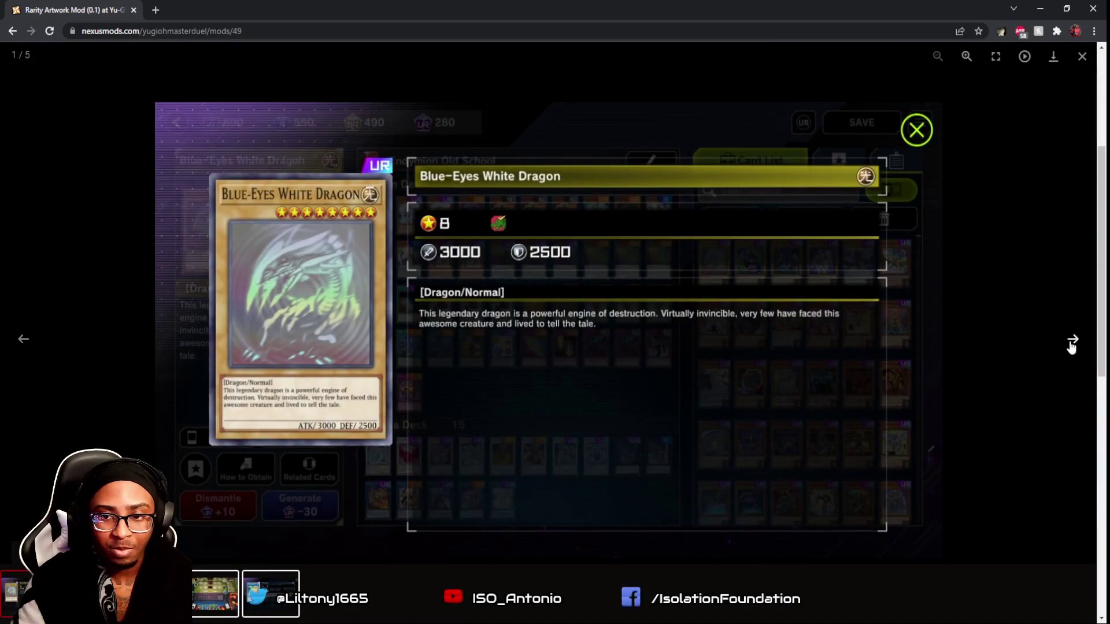
left_click(1072, 342)
left_click(1072, 342)
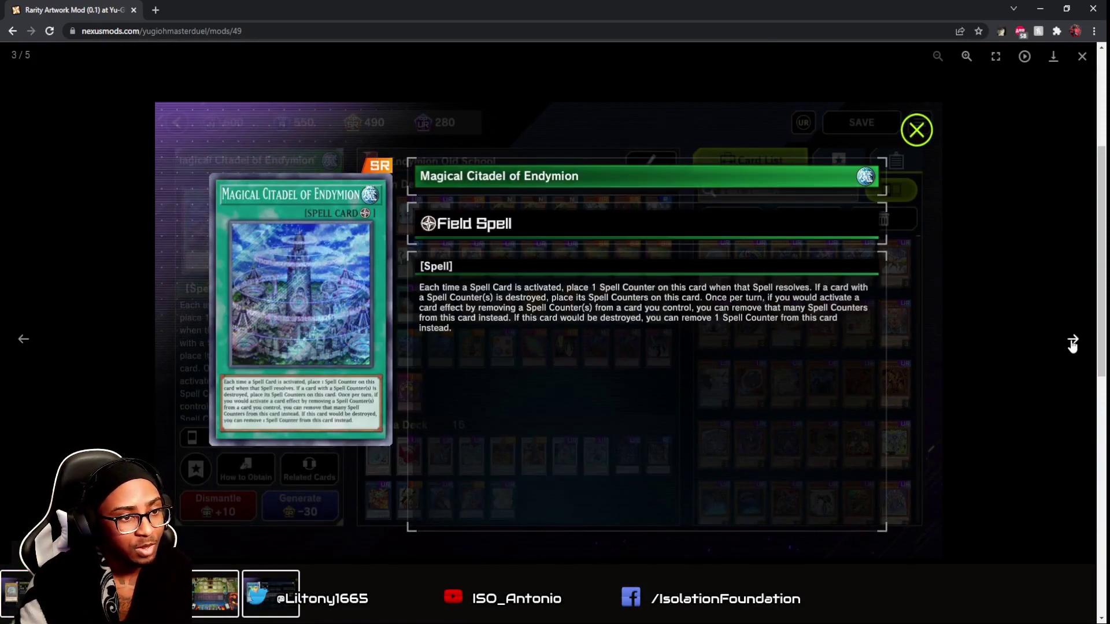
left_click(1072, 342)
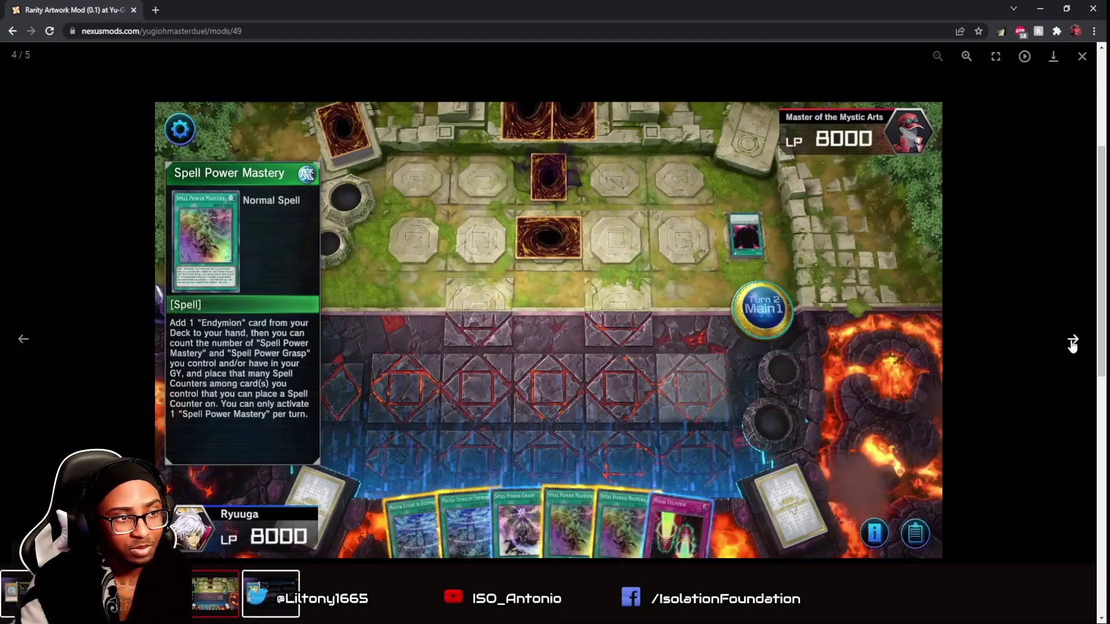
left_click(1072, 342)
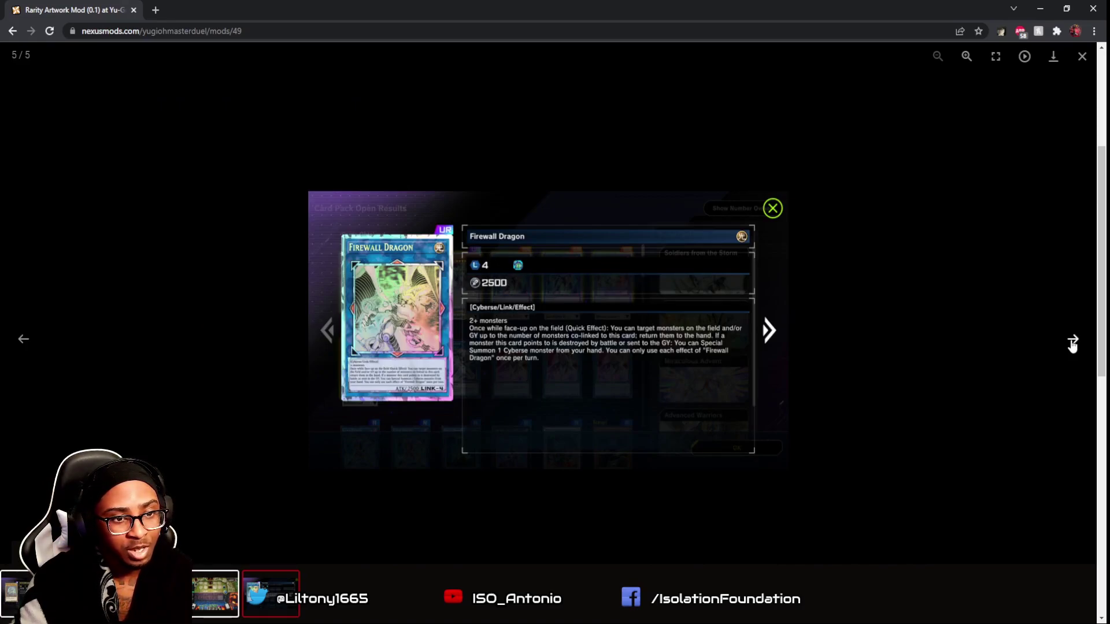
left_click(1072, 342)
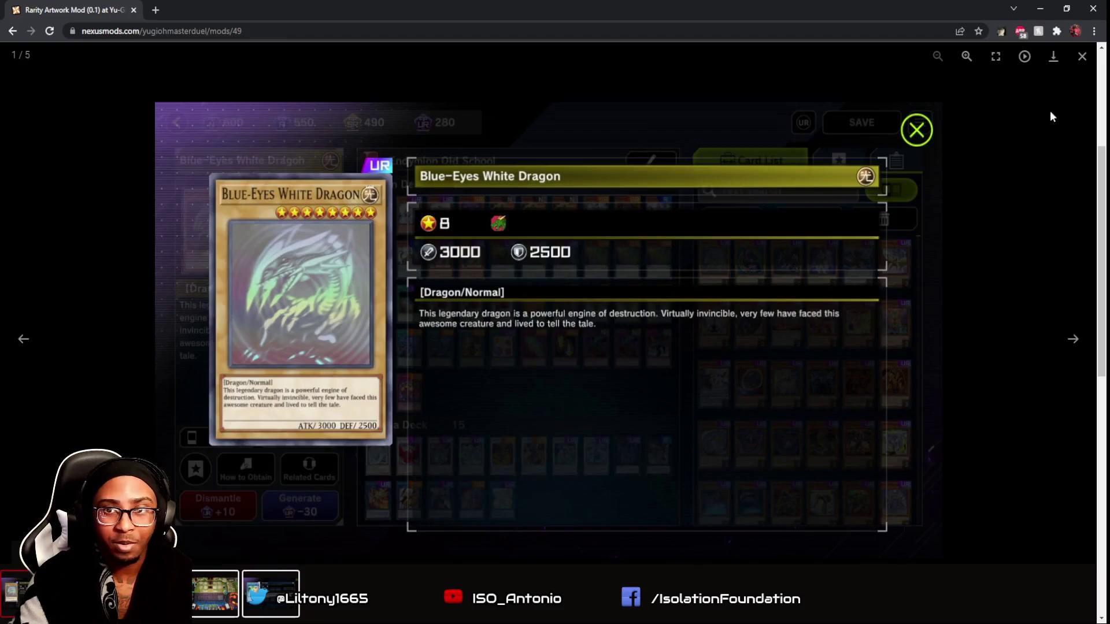
Close the screenshot viewer, read the Rarity Artwork Mod description, and dismiss the video ad.
left_click(1082, 57)
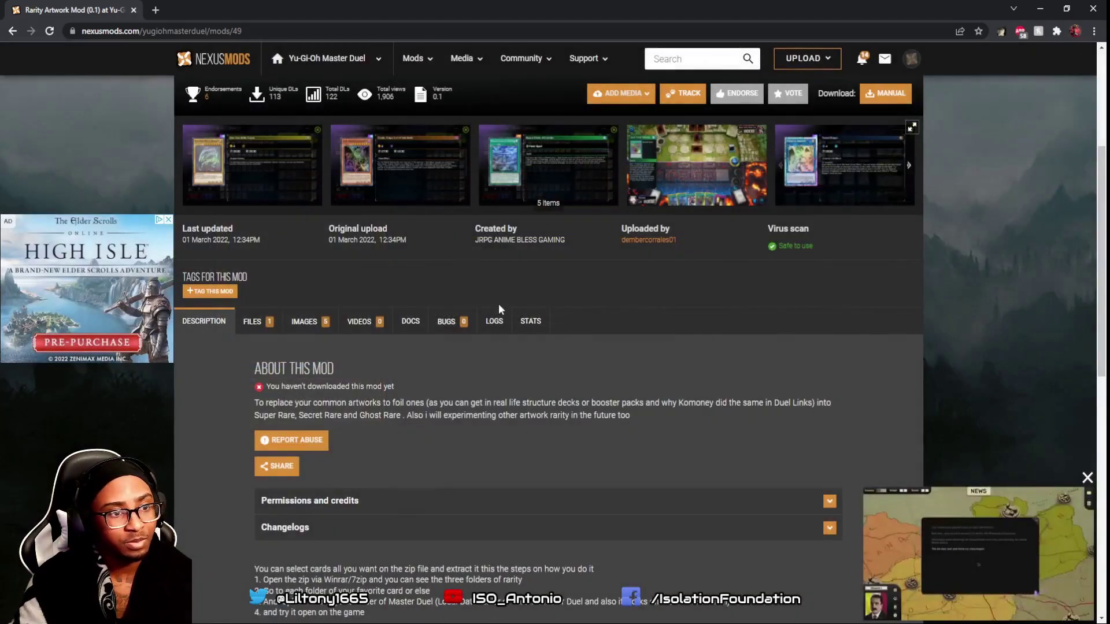
scroll(405, 335, "up", 2)
scroll(310, 366, "down", 2)
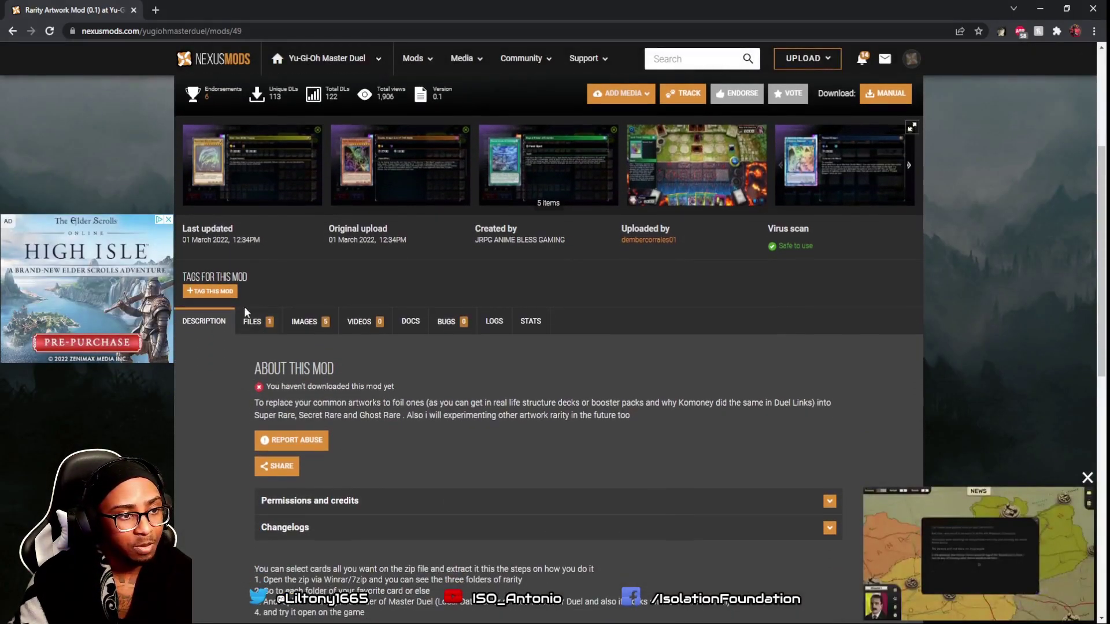
scroll(306, 356, "down", 2)
scroll(432, 356, "down", 3)
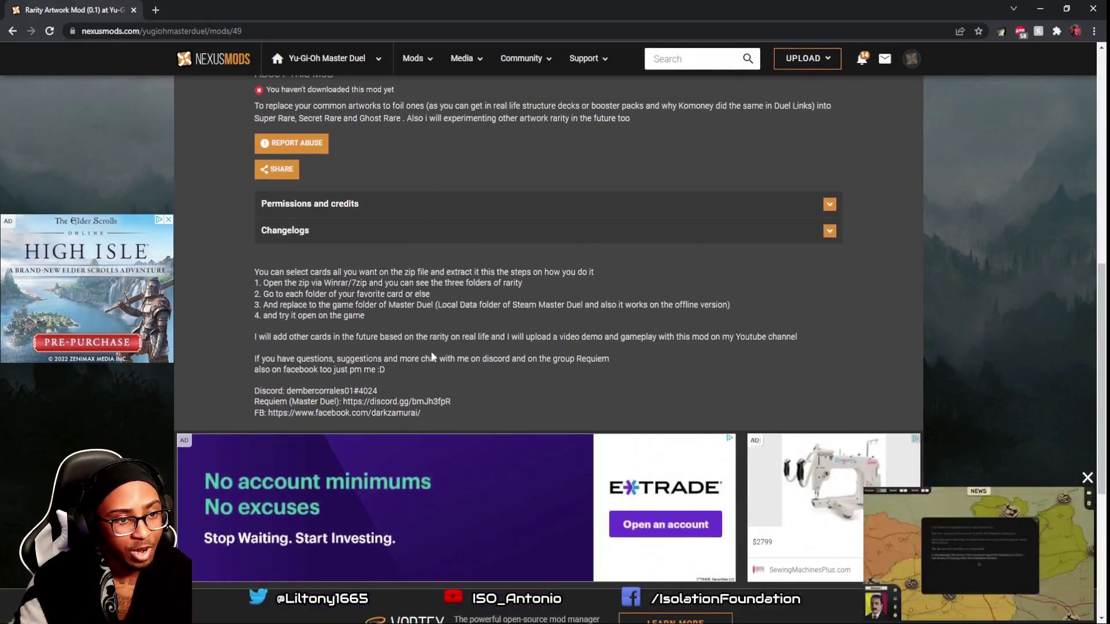
scroll(432, 357, "up", 3)
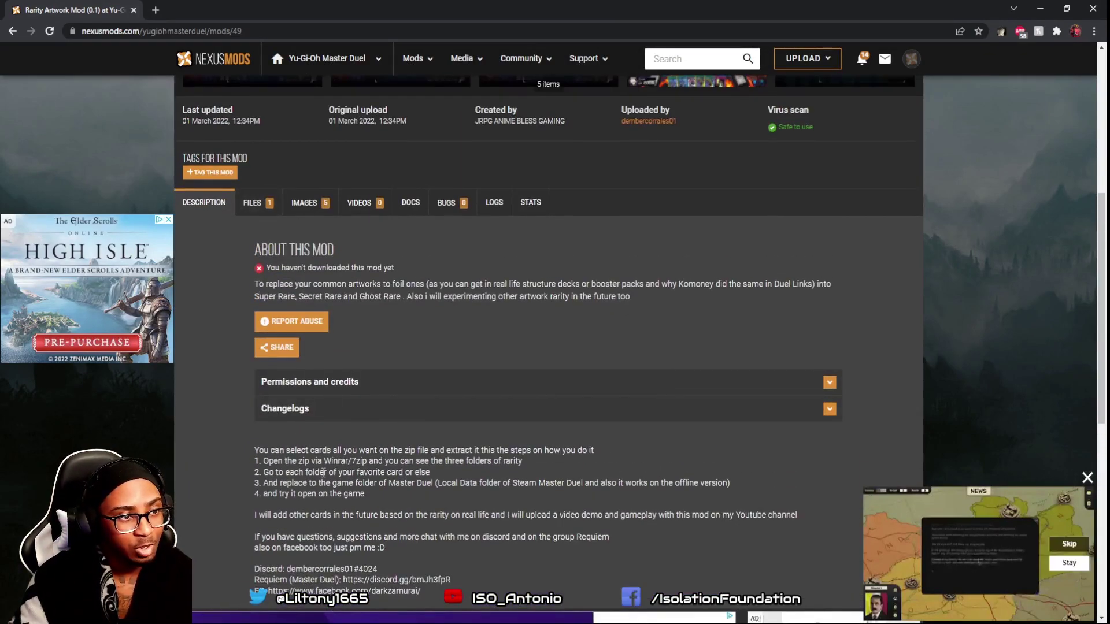
scroll(358, 503, "down", 1)
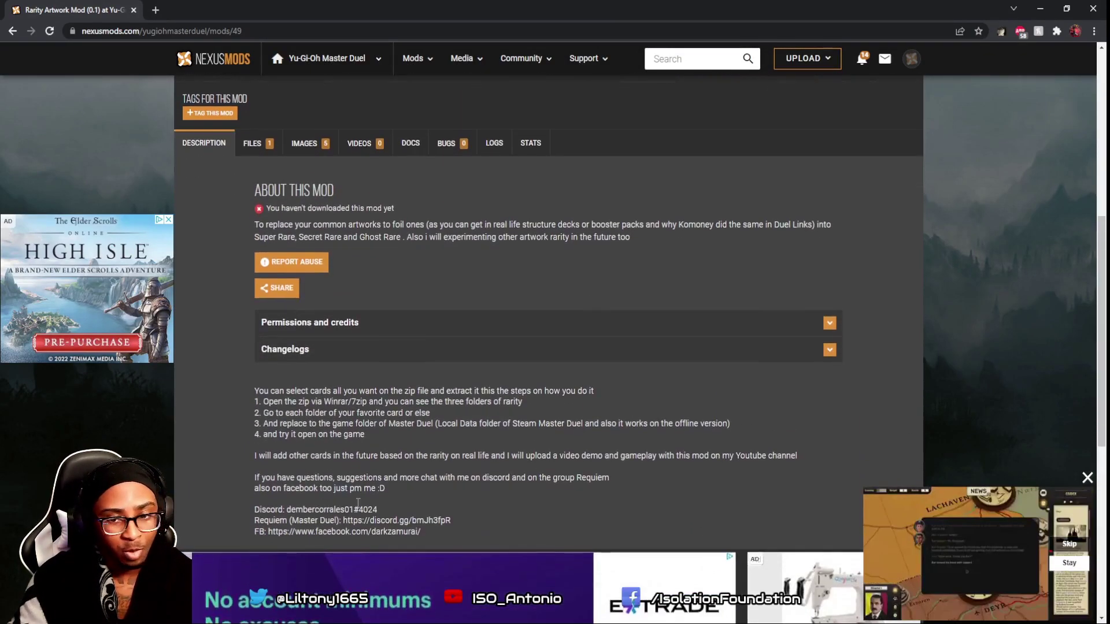
left_click(1087, 478)
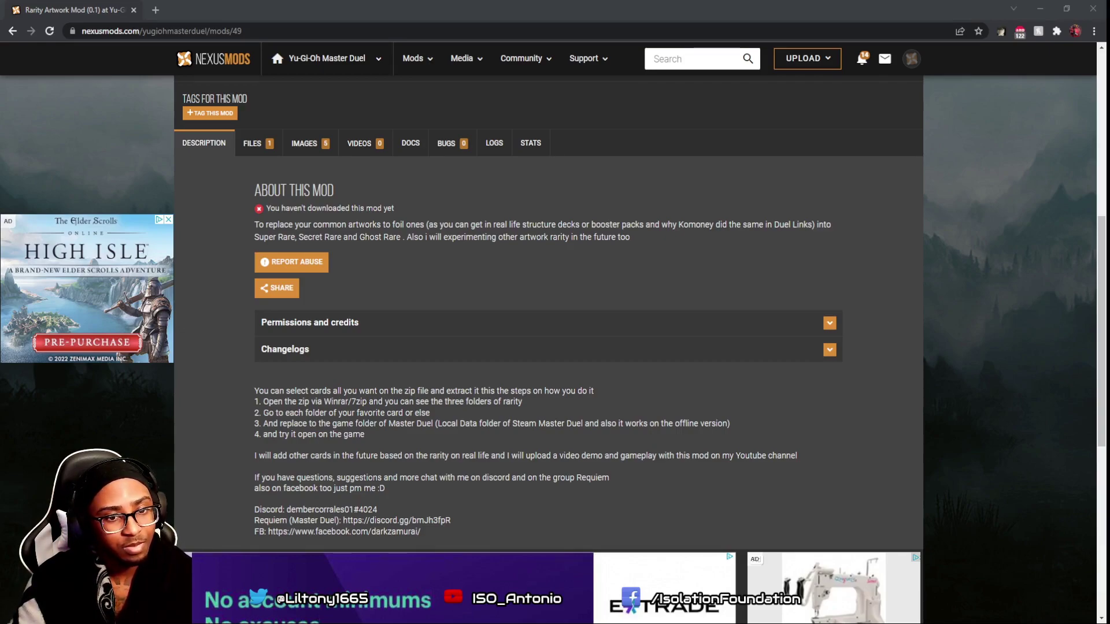
left_click(577, 348)
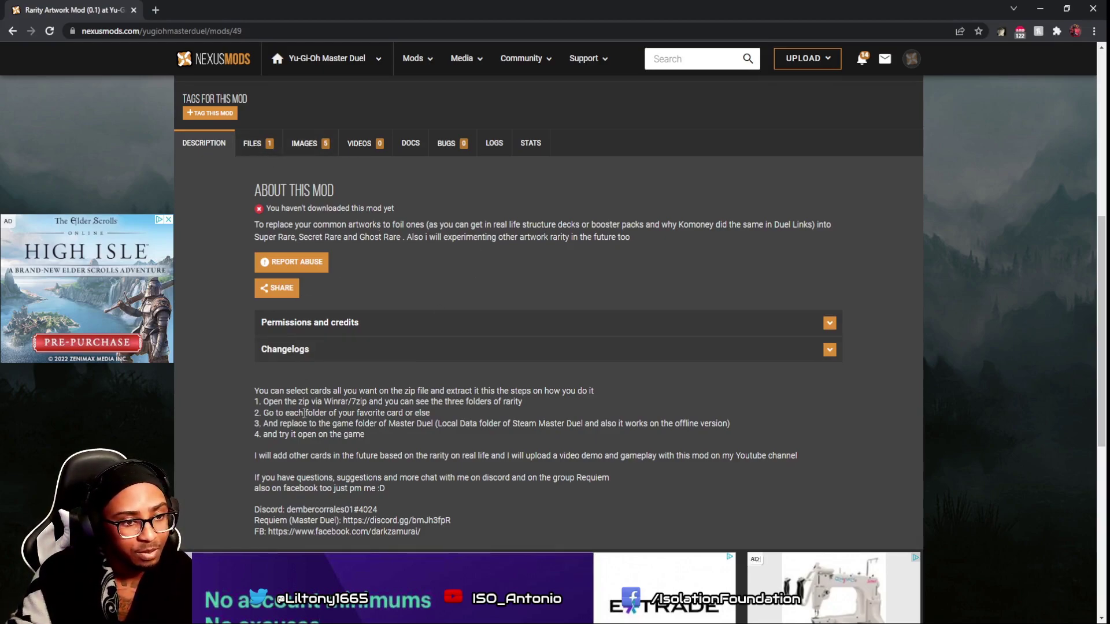
Start the free slow download of the 9.9MB Rarity Artwork Mod zip from Files.
left_click(269, 146)
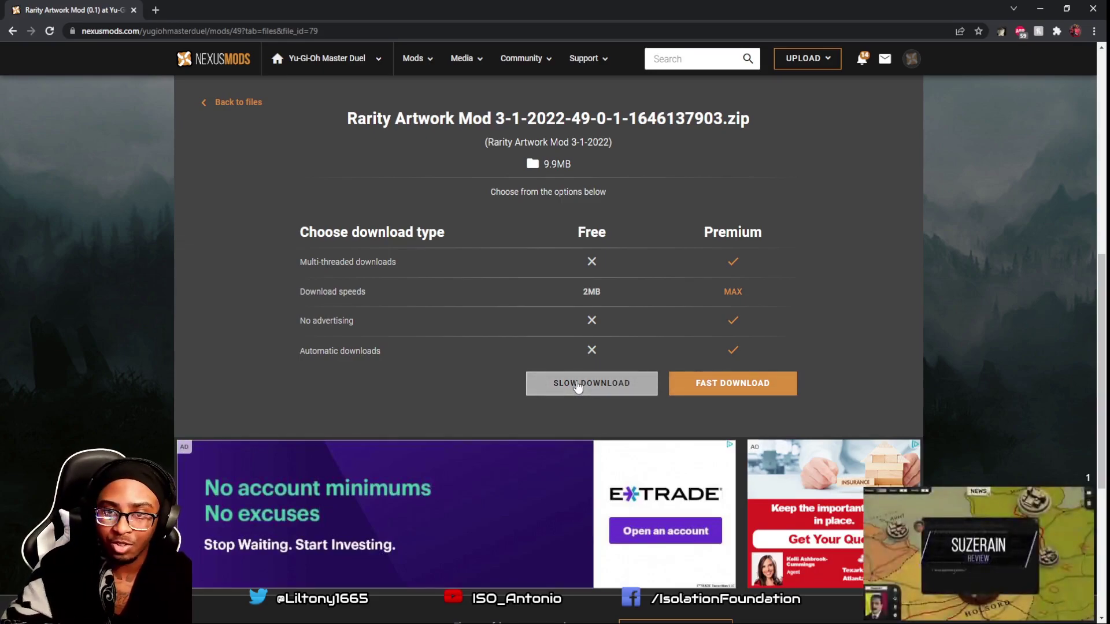
left_click(577, 387)
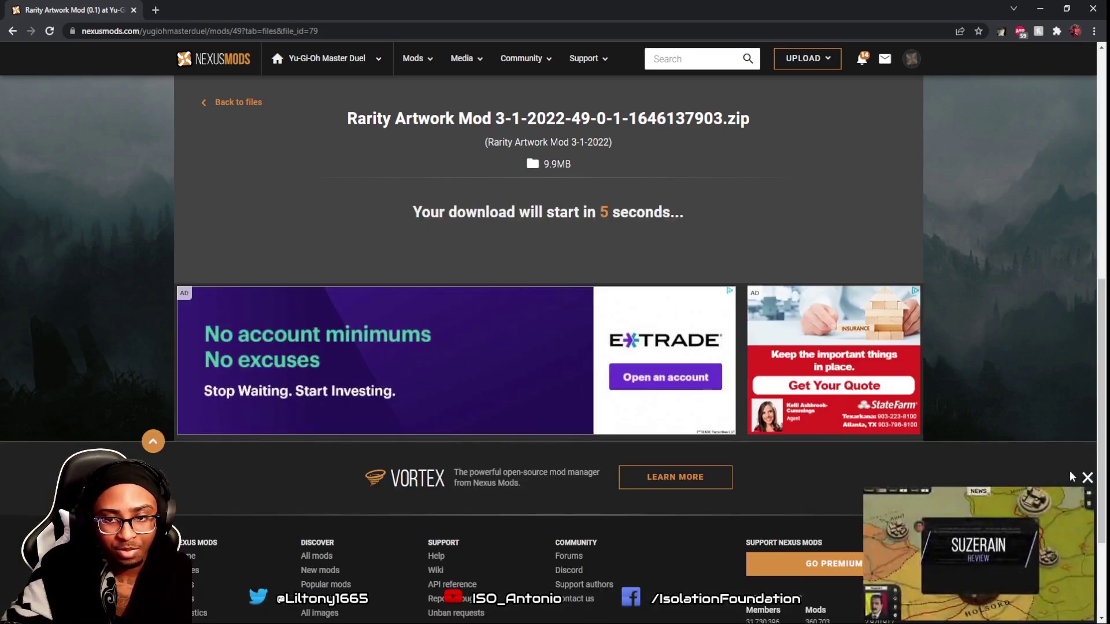
left_click(1087, 478)
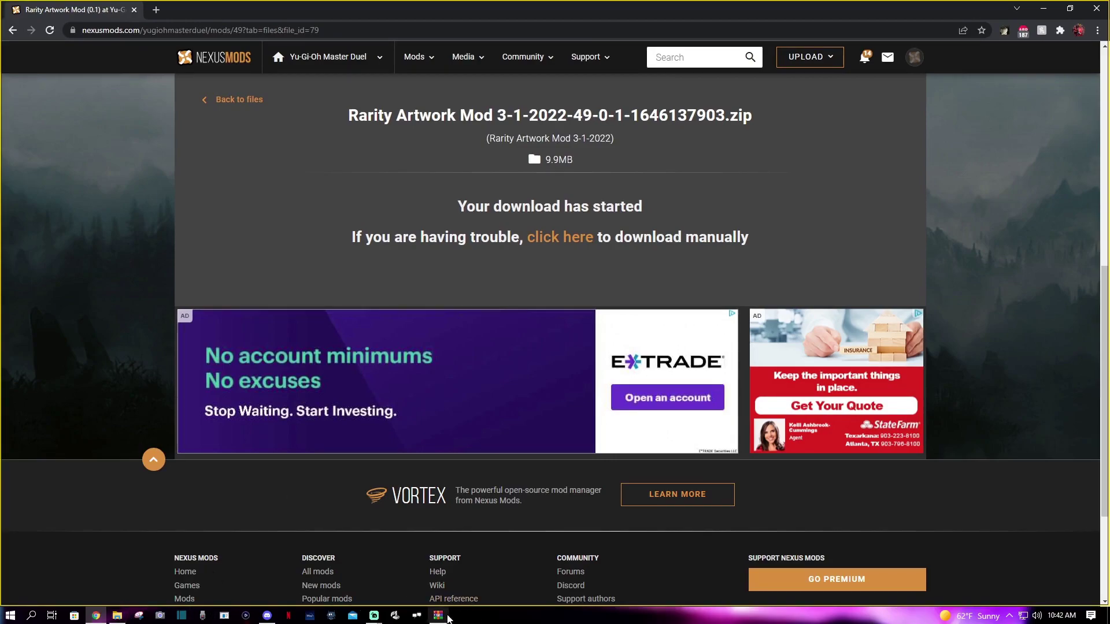
Bring up WinRAR, reposition its window, and select the Rarity Artwork Mod folder.
left_click(444, 616)
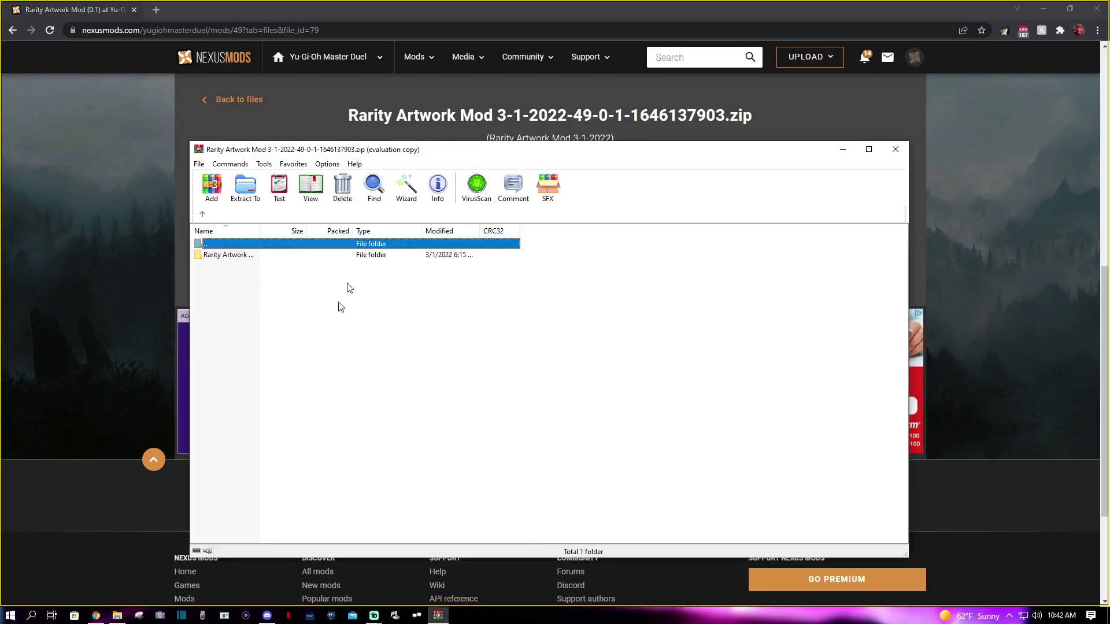
left_click_drag(367, 154, 490, 160)
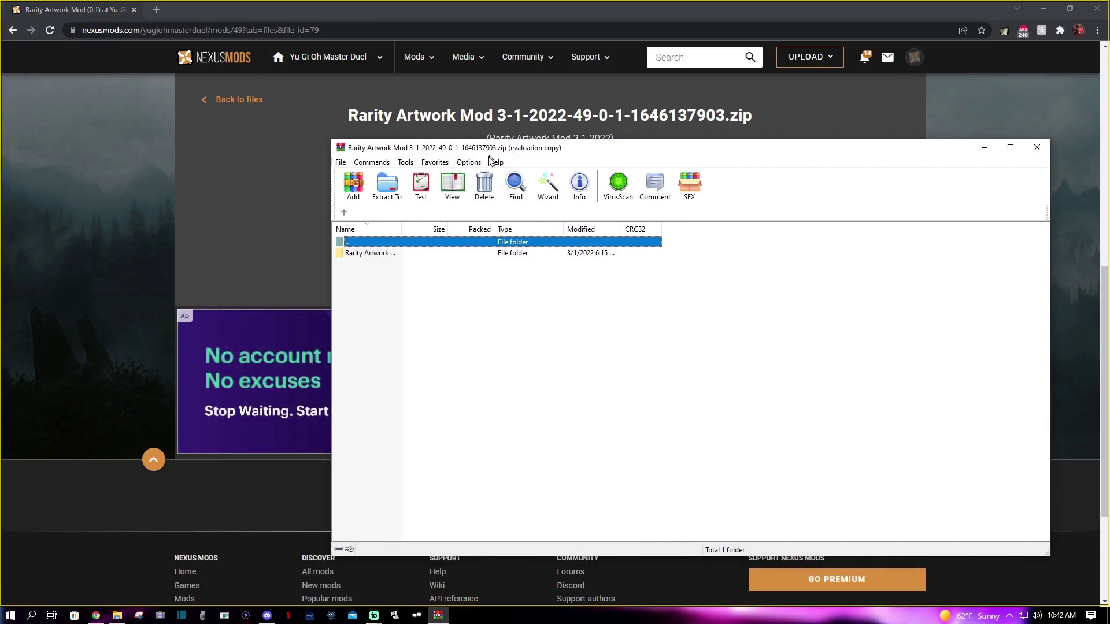
left_click(360, 254)
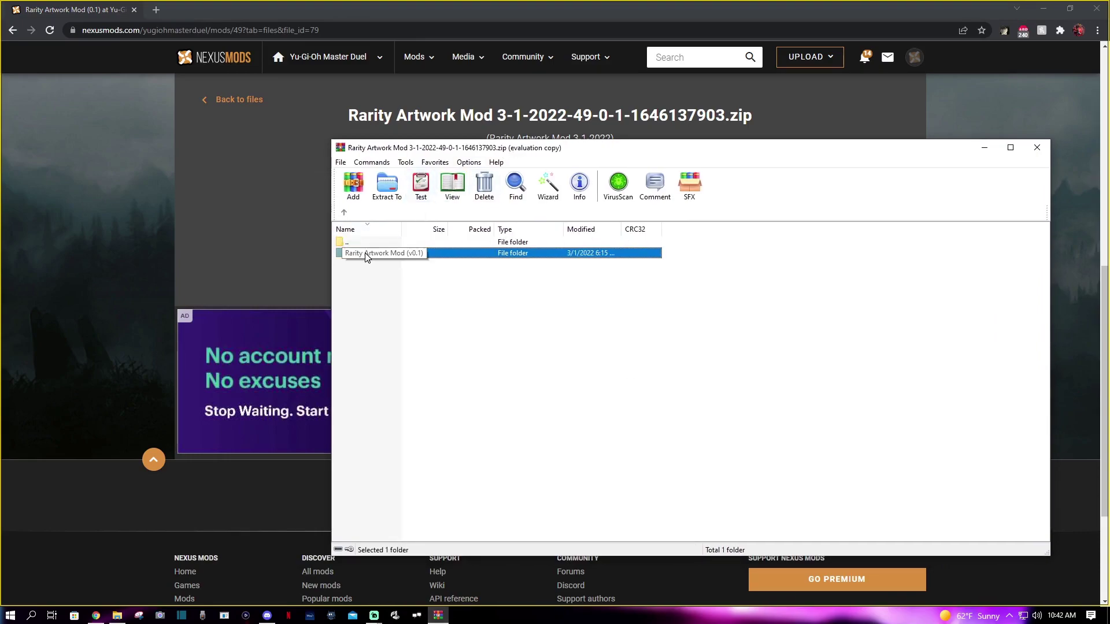
left_click_drag(420, 140, 533, 209)
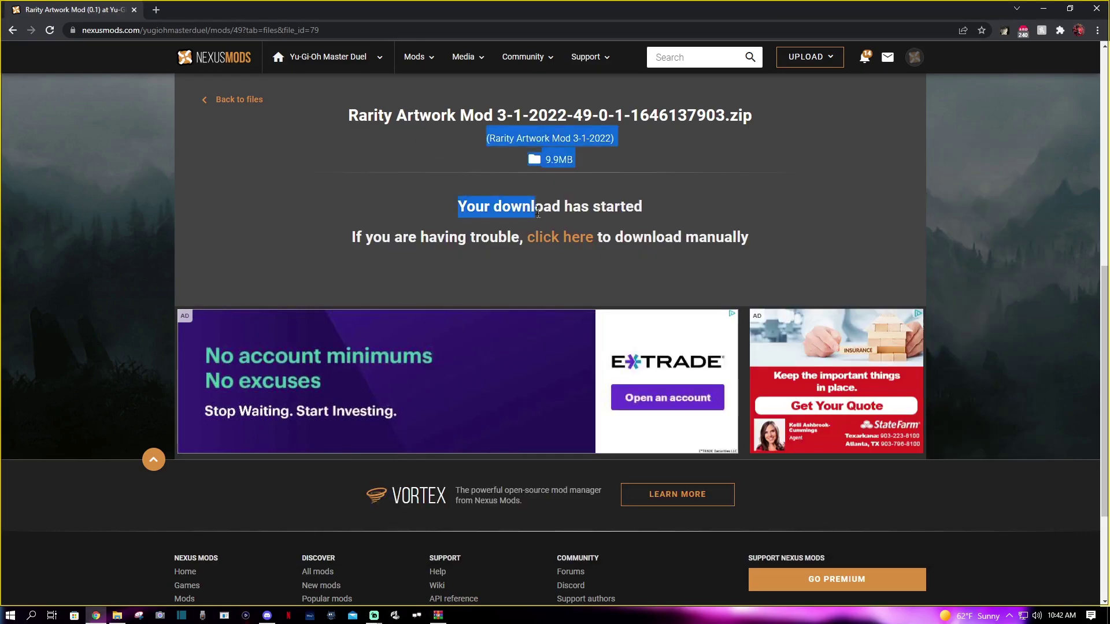
Return to Chrome and show the mod's Description tab with its install steps.
left_click(405, 168)
scroll(416, 215, "up", 4)
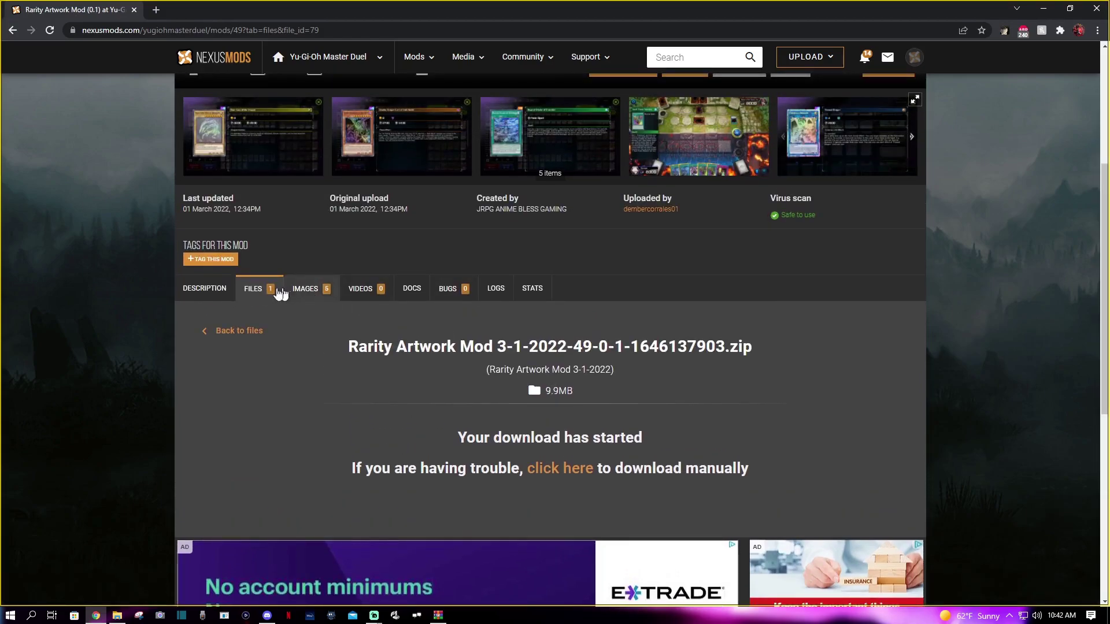
left_click(228, 296)
scroll(323, 346, "down", 3)
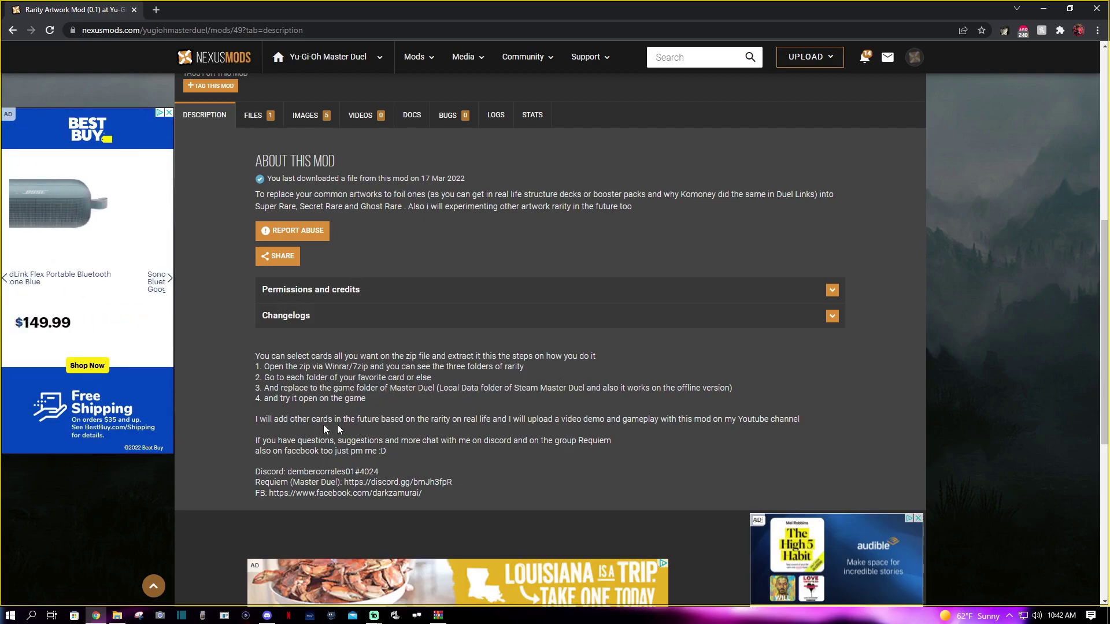
Open the Rarity Artwork Mod folder and look through the Super Rare and Secret Rare folders.
key("alt+Tab")
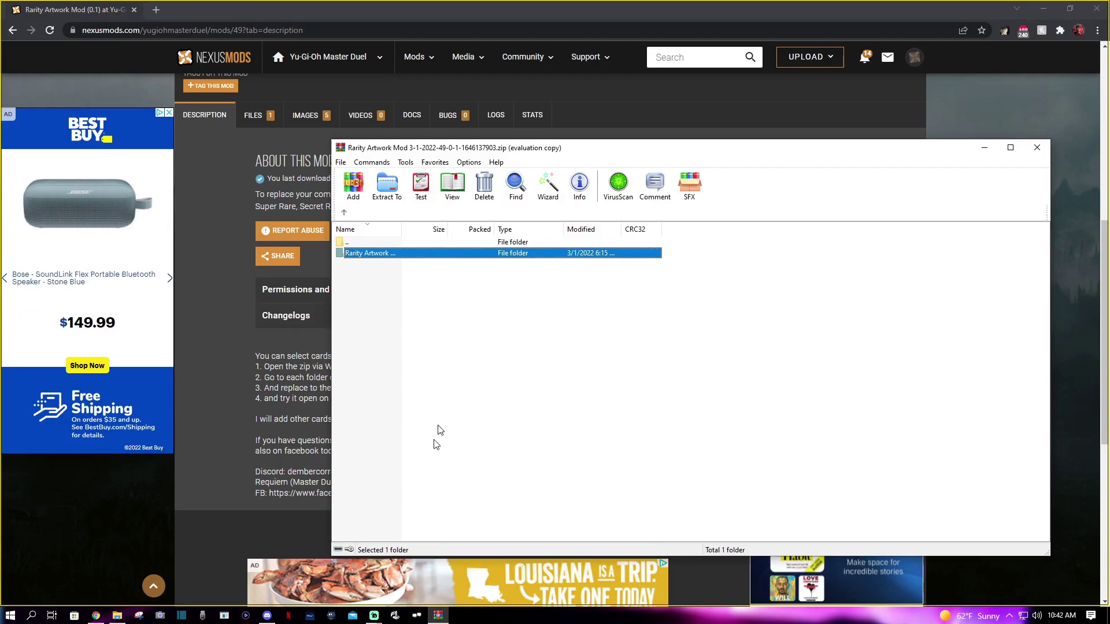
double_click(398, 254)
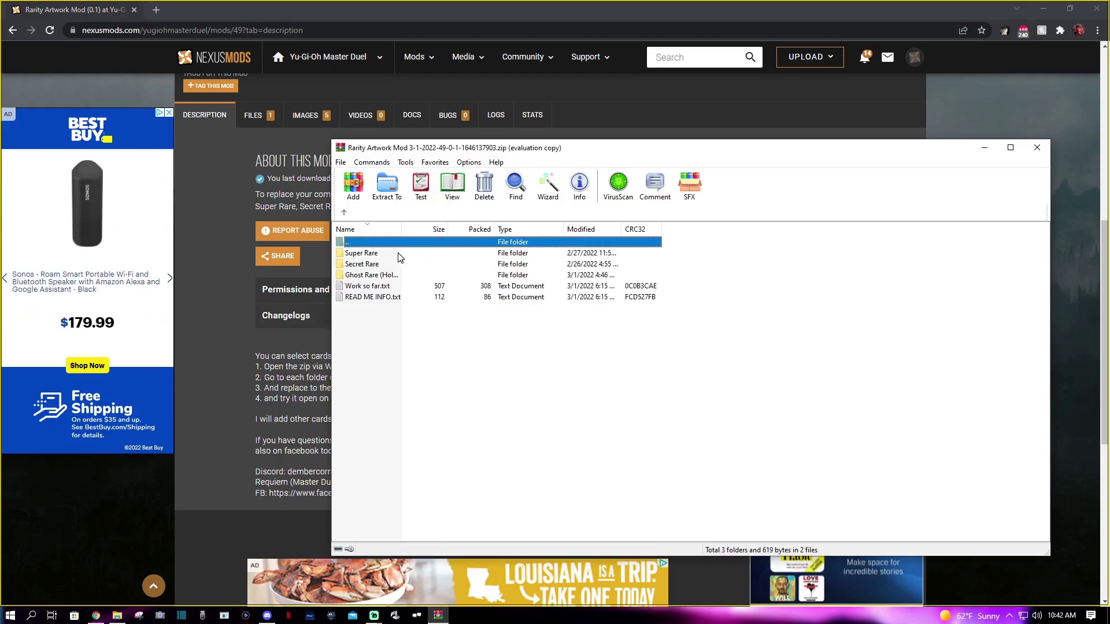
double_click(375, 254)
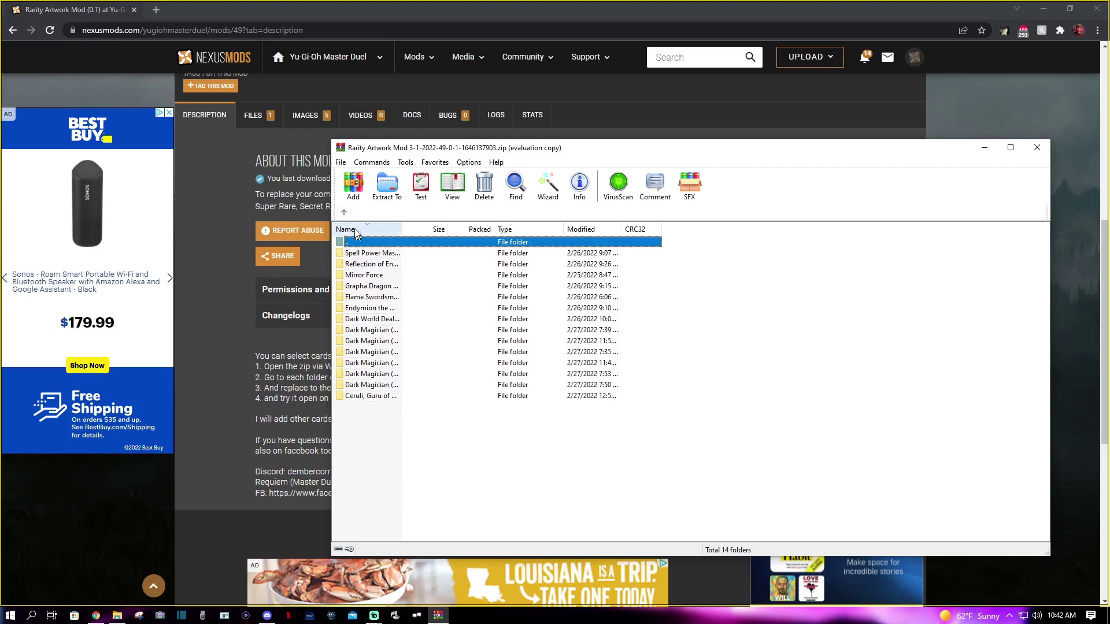
left_click(344, 212)
left_click(372, 264)
double_click(373, 266)
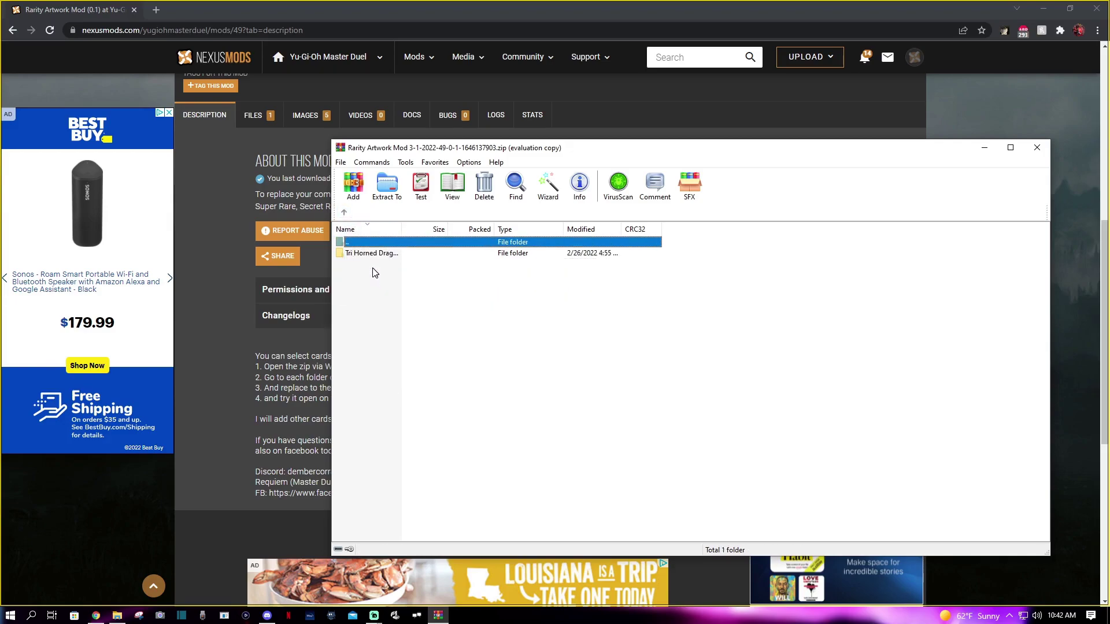
left_click(344, 213)
Drill into Ghost Rare > Blue Eyes White Dragon > c7 to show c7d4ad2a, then minimize WinRAR.
double_click(371, 276)
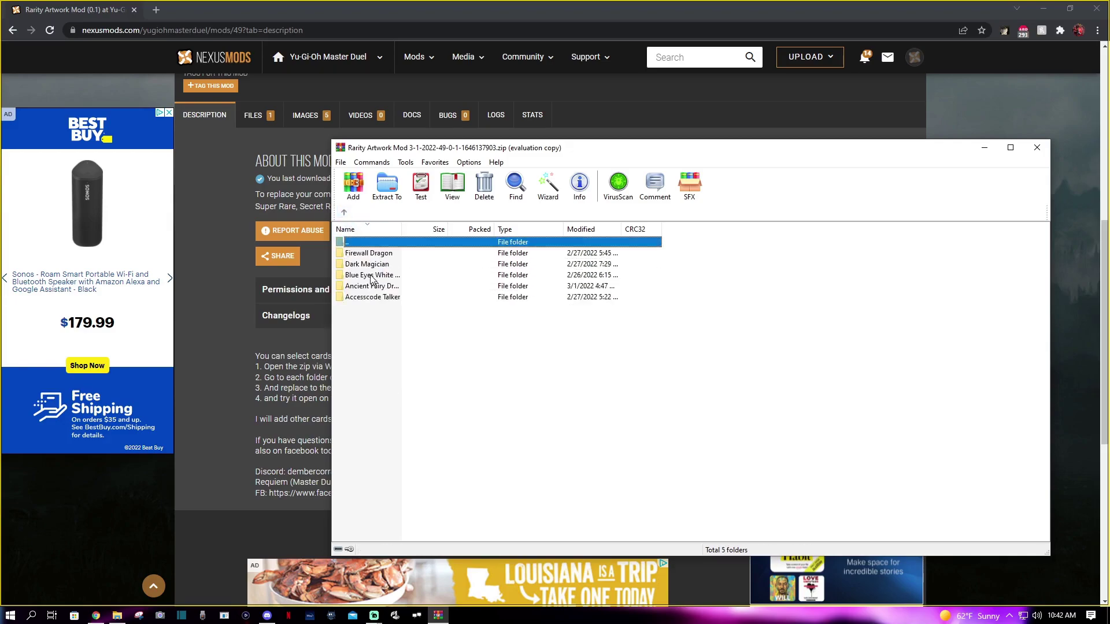
double_click(372, 276)
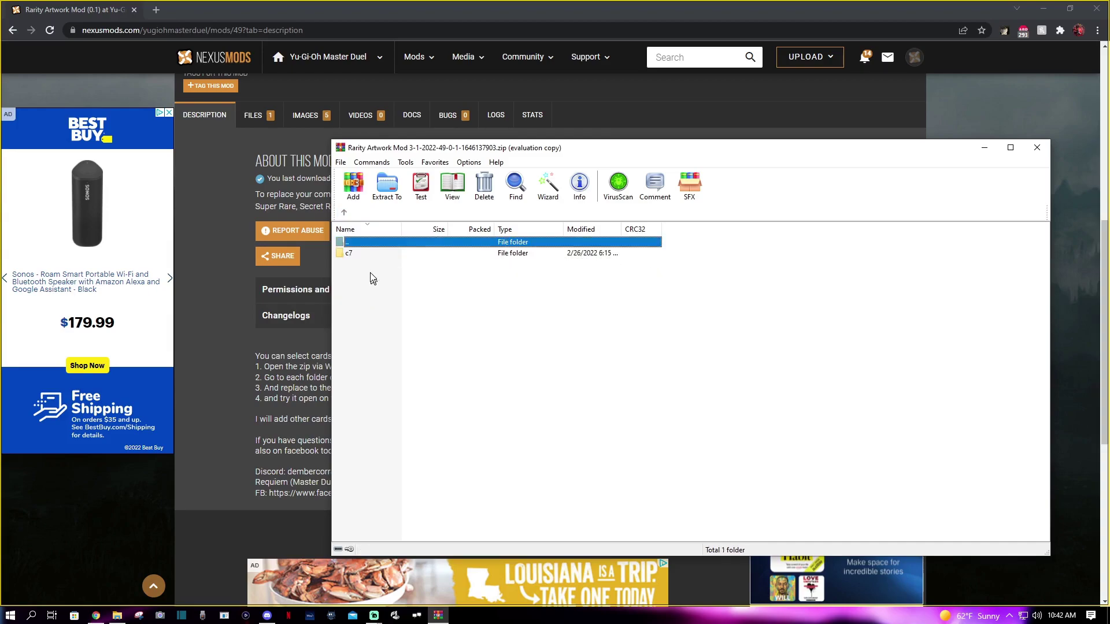
double_click(365, 257)
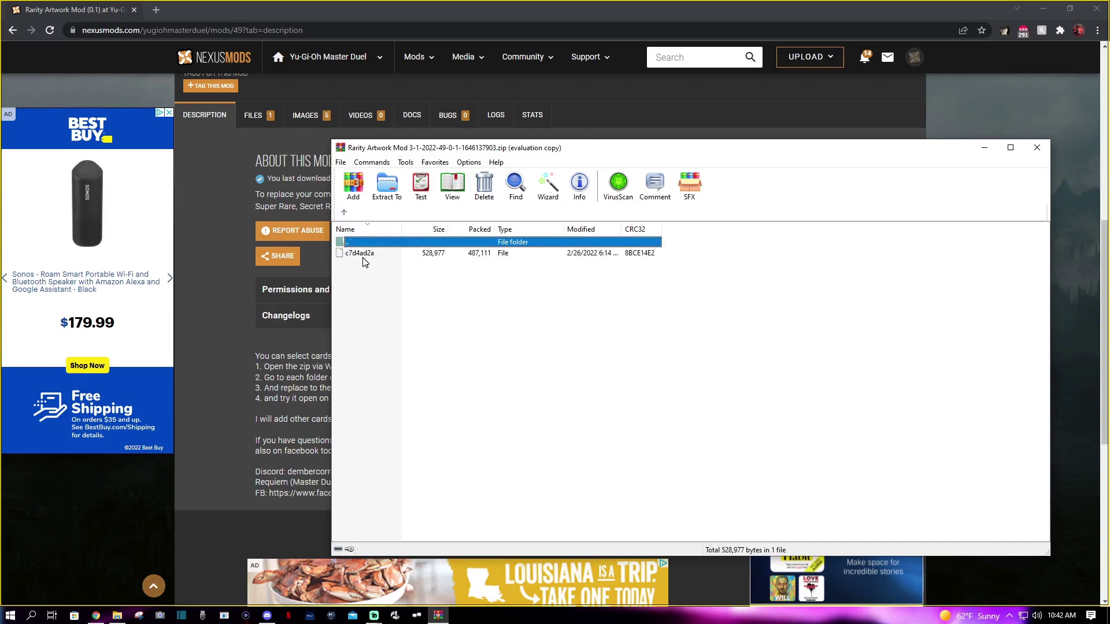
left_click(344, 212)
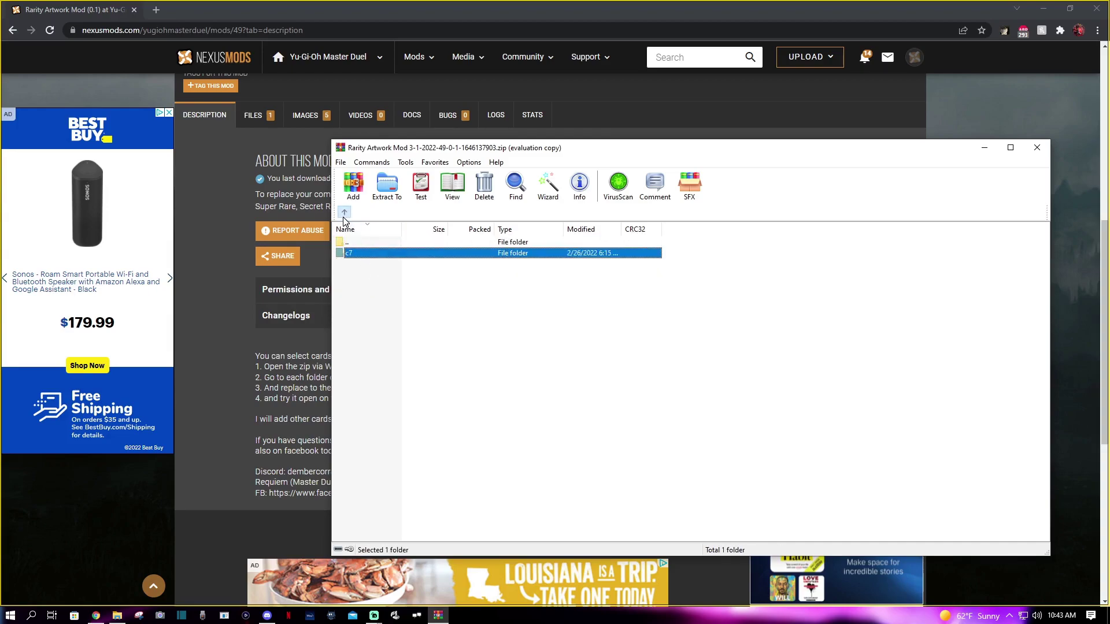
double_click(356, 254)
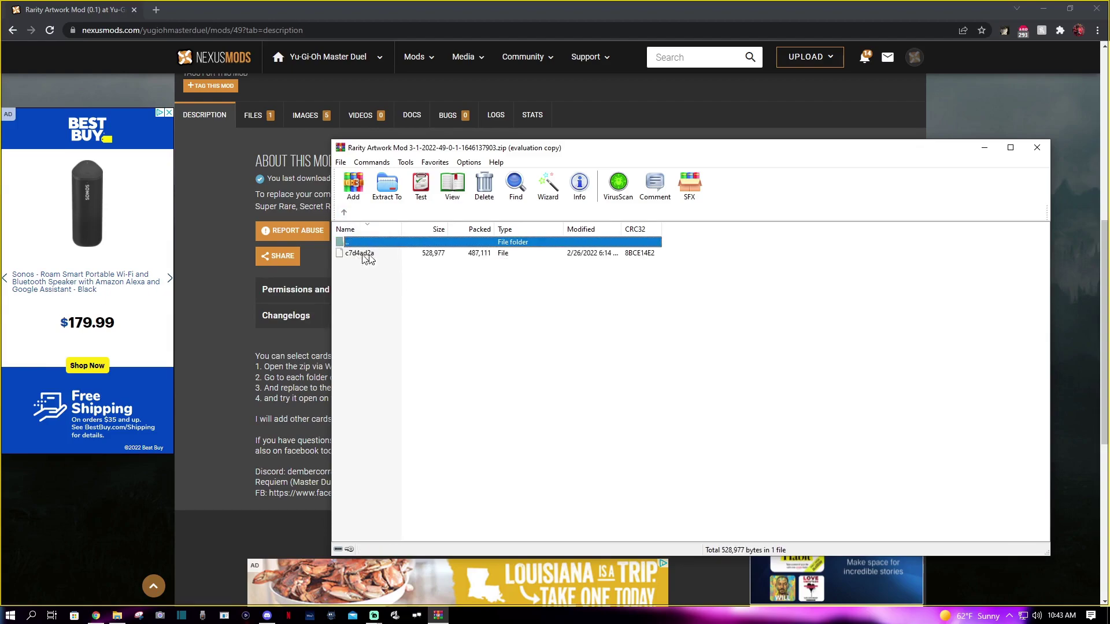
left_click_drag(616, 171, 682, 210)
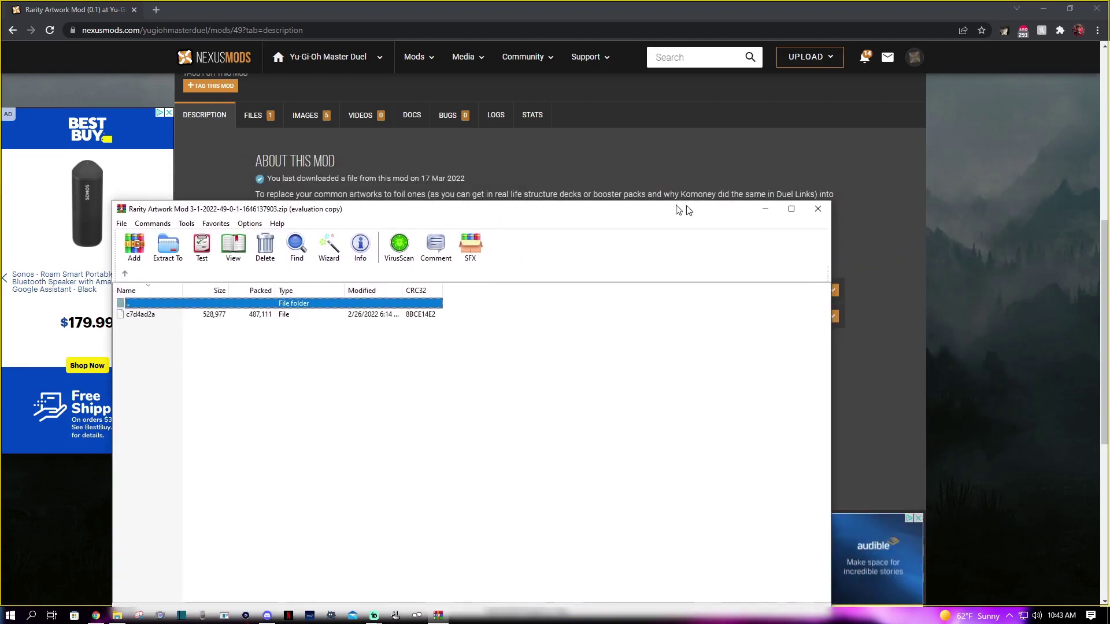
left_click(763, 211)
Minimize Chrome and Streamlabs, finish Display Capture settings with Done, and launch Steam.
left_click(1041, 11)
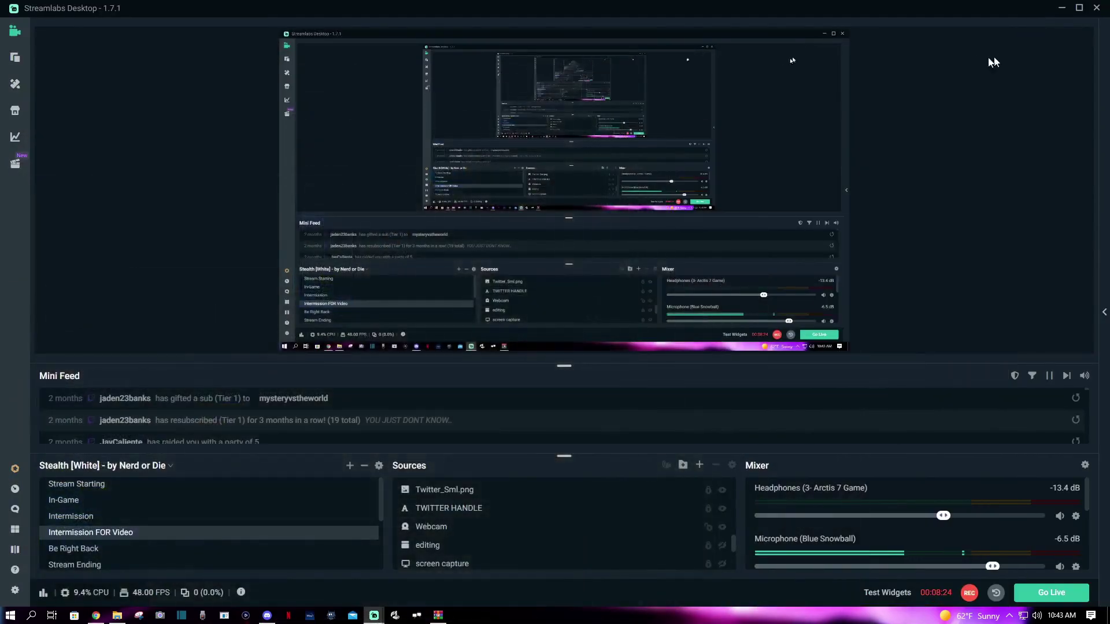
left_click(1060, 9)
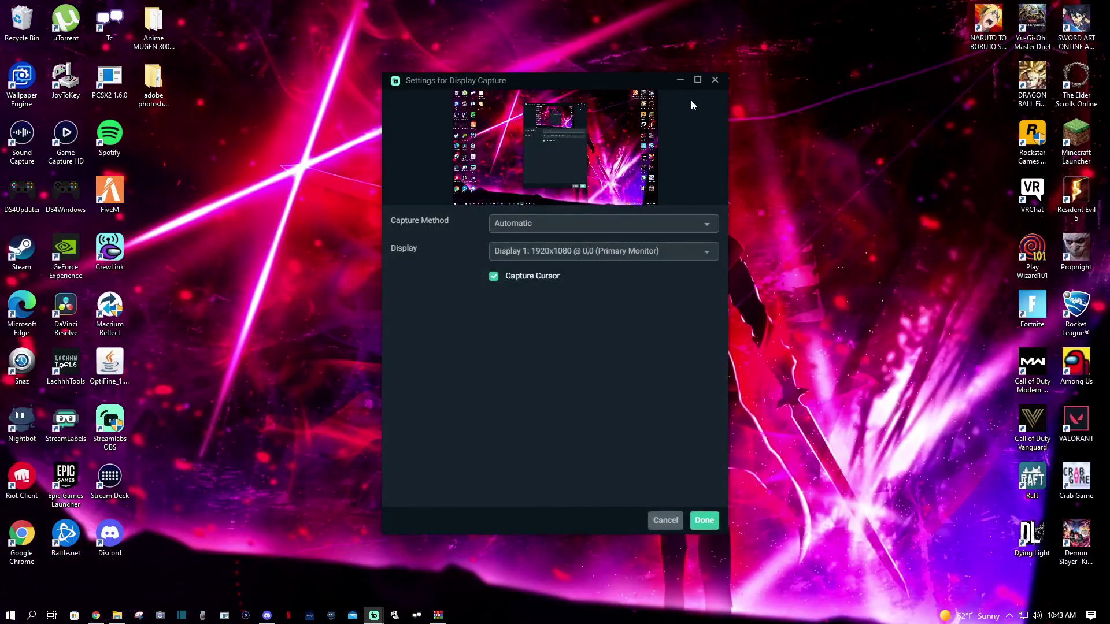
left_click(711, 521)
left_click(1062, 10)
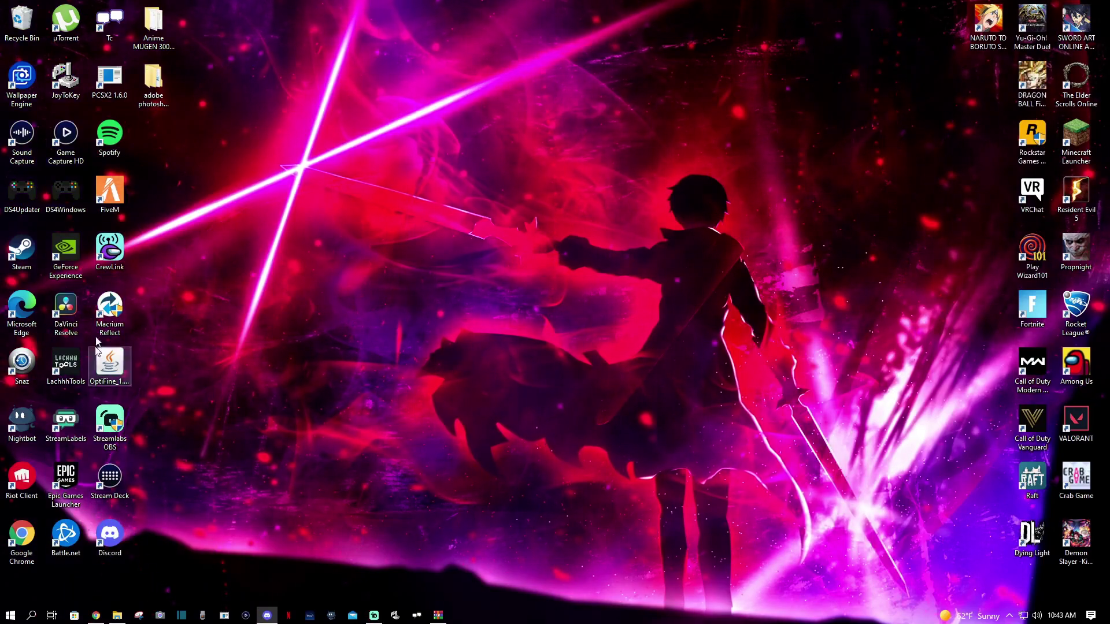
double_click(9, 260)
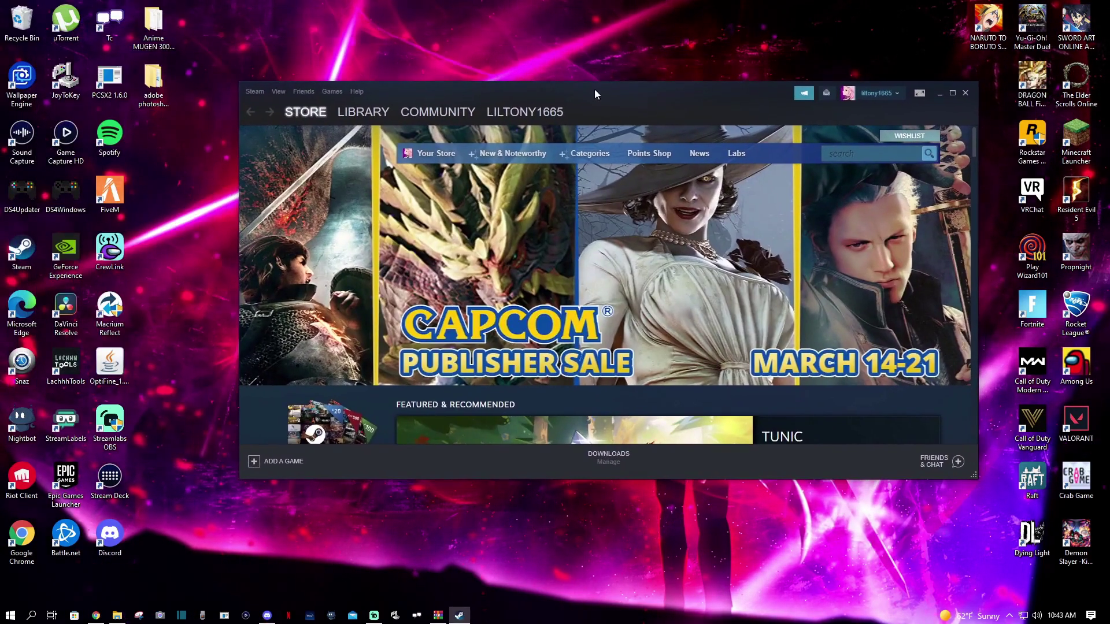
In the Steam Library, bring up Yu-Gi-Oh! Master Duel's gear menu and its Manage options.
left_click(364, 113)
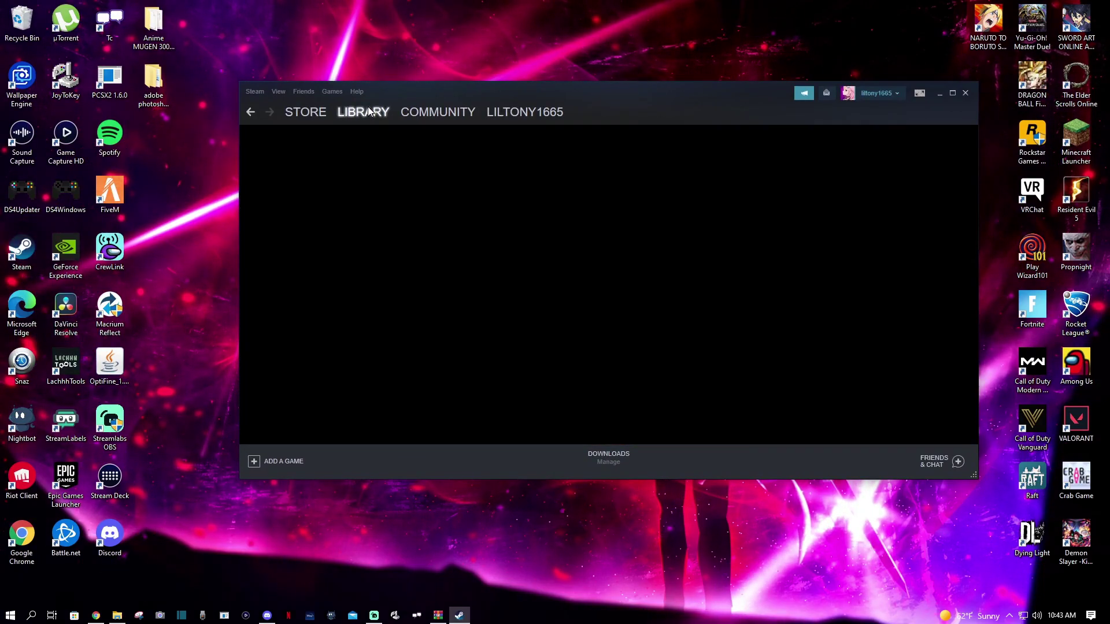
scroll(444, 341, "down", 1)
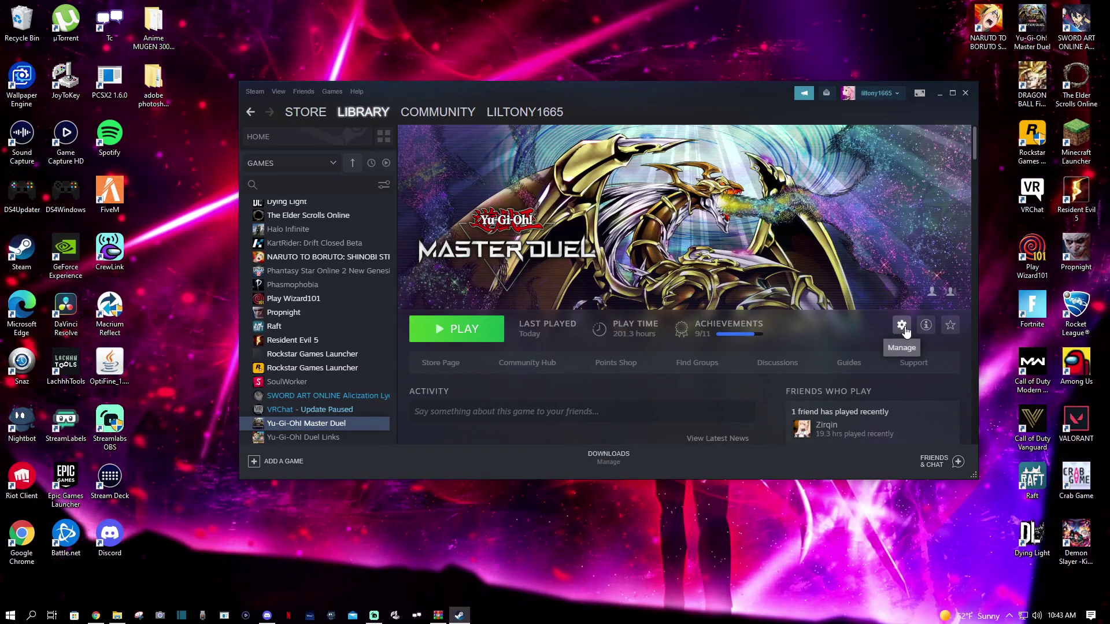
left_click(903, 327)
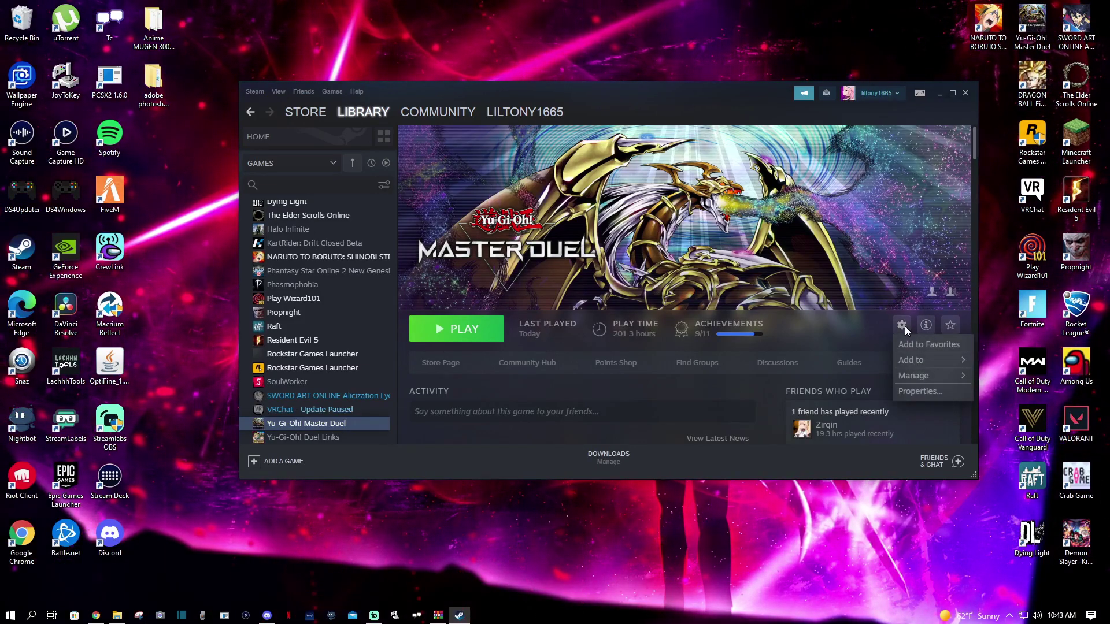
mouse_move(920, 376)
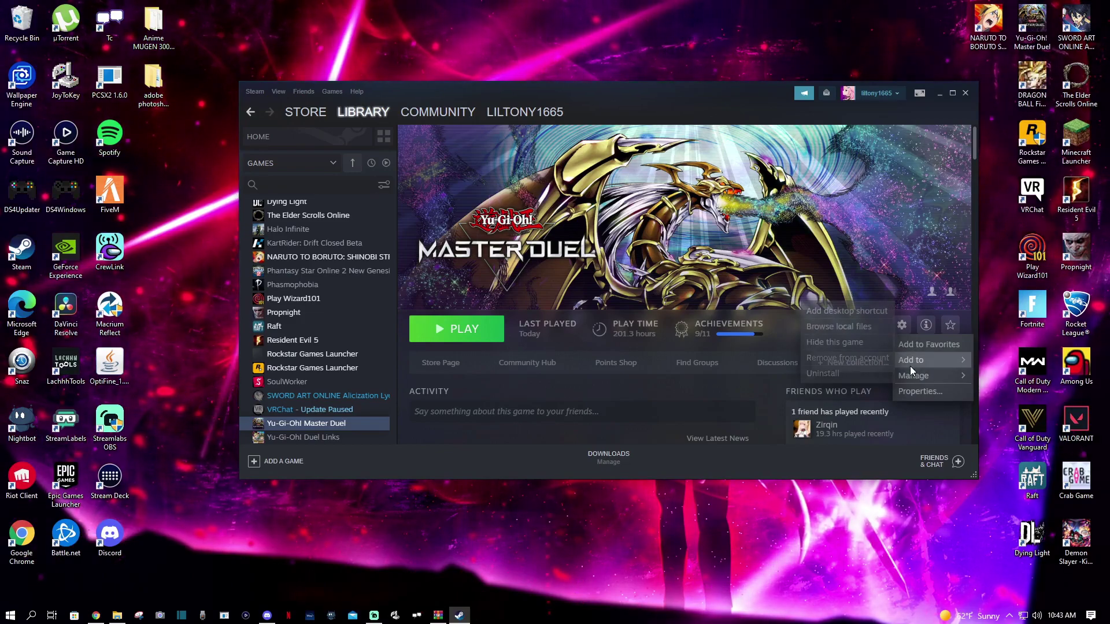
Open Master Duel's install folder and go into LocalData\fd220cd7\0000.
left_click(837, 328)
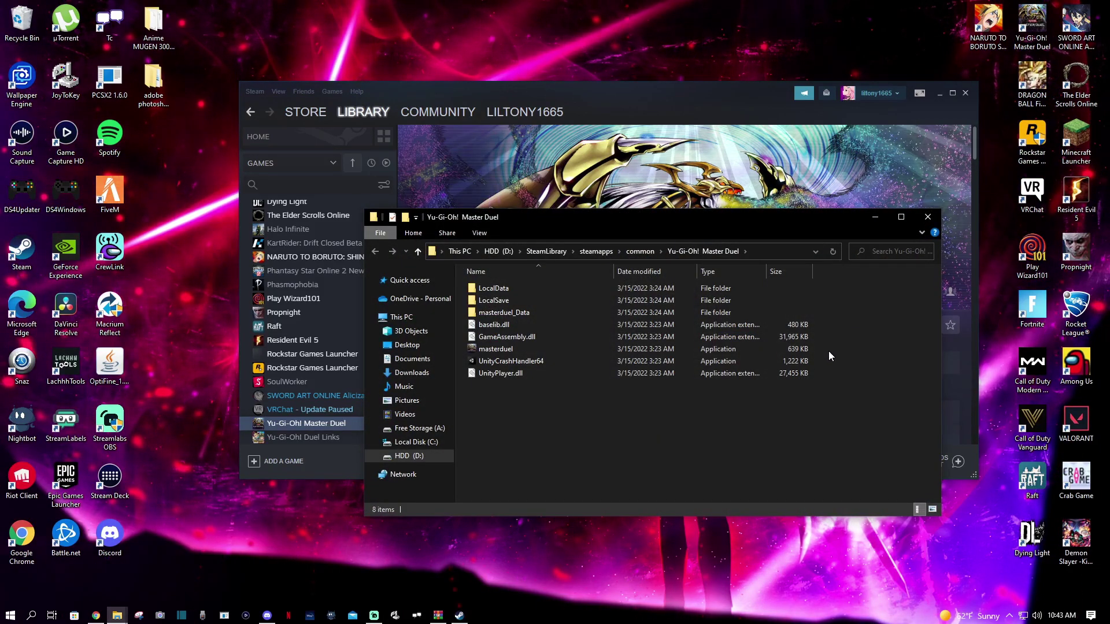
double_click(535, 289)
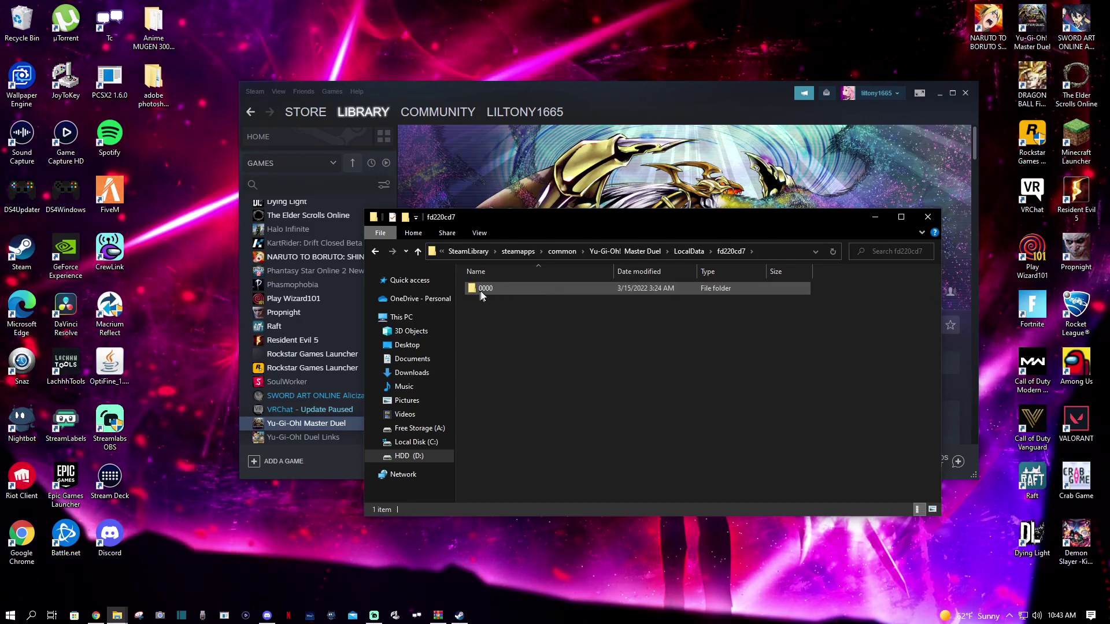
double_click(479, 291)
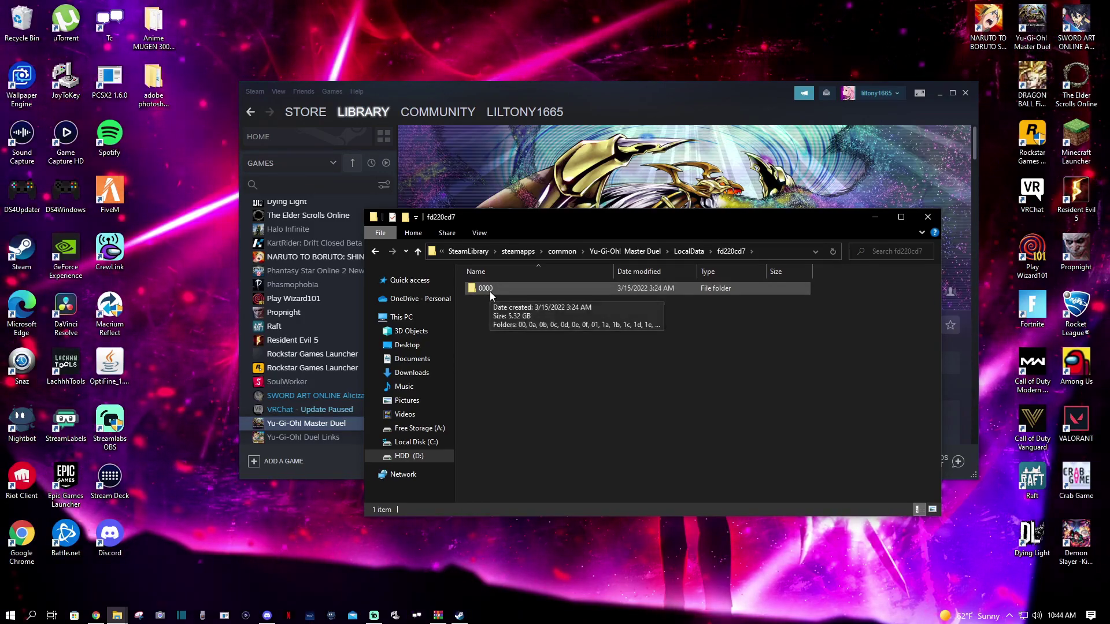
double_click(491, 291)
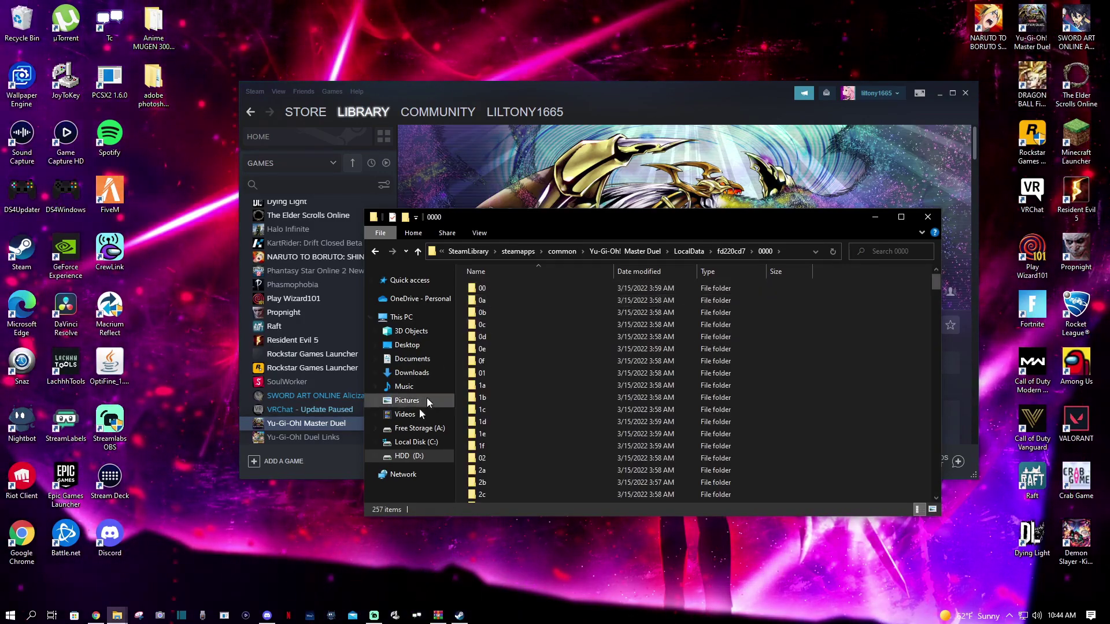
Minimize the archive, scroll 0000 down to folder c7, peek inside, and return to 0000.
left_click(438, 614)
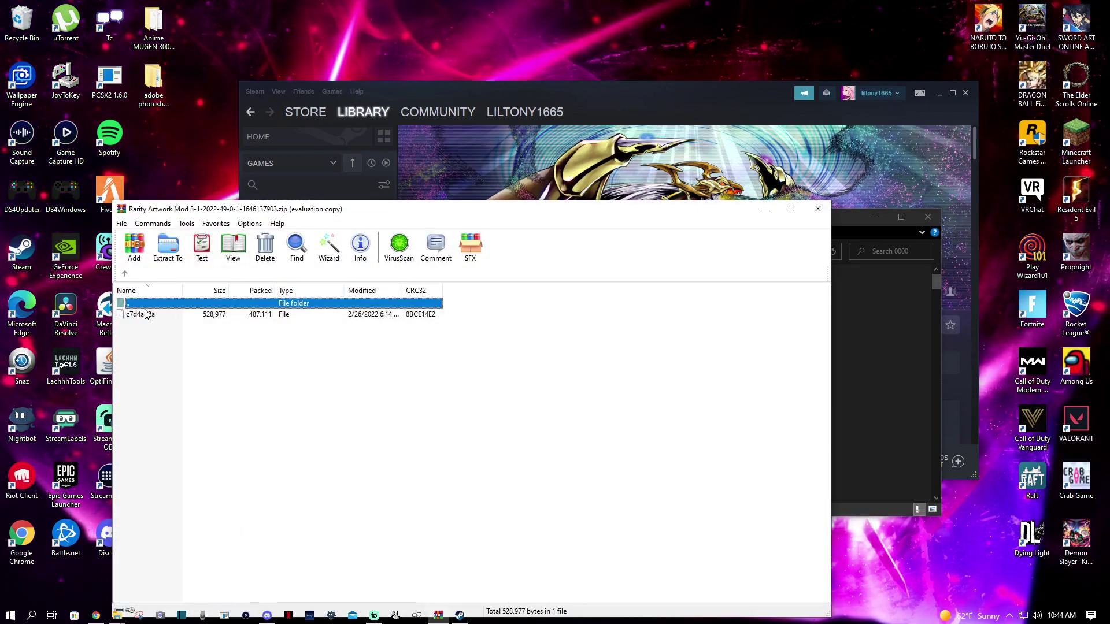
left_click(765, 209)
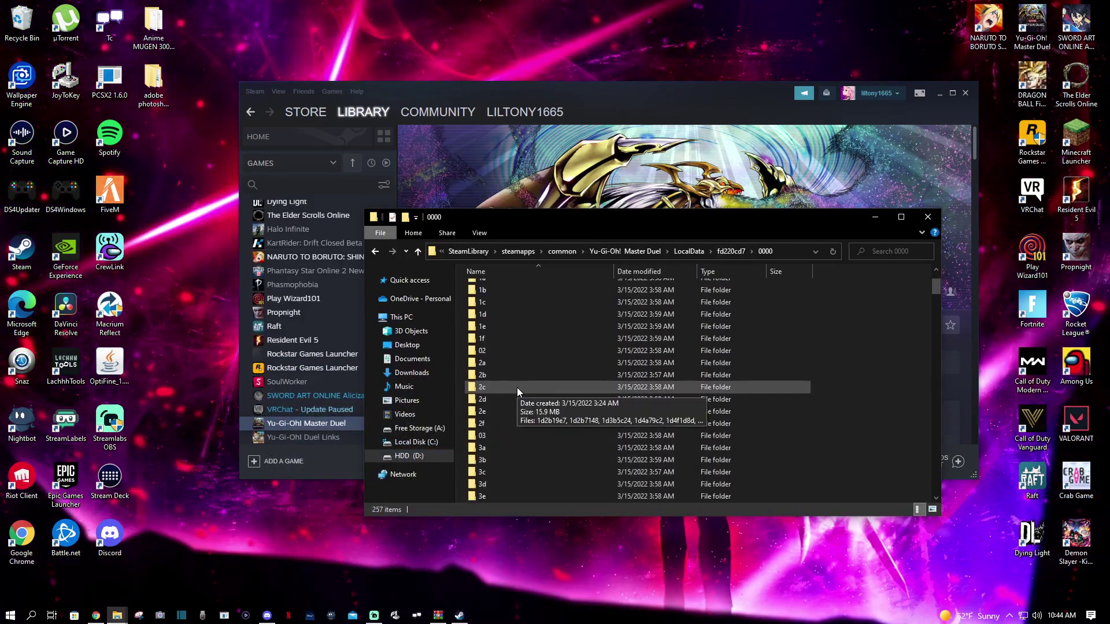
scroll(515, 394, "down", 9)
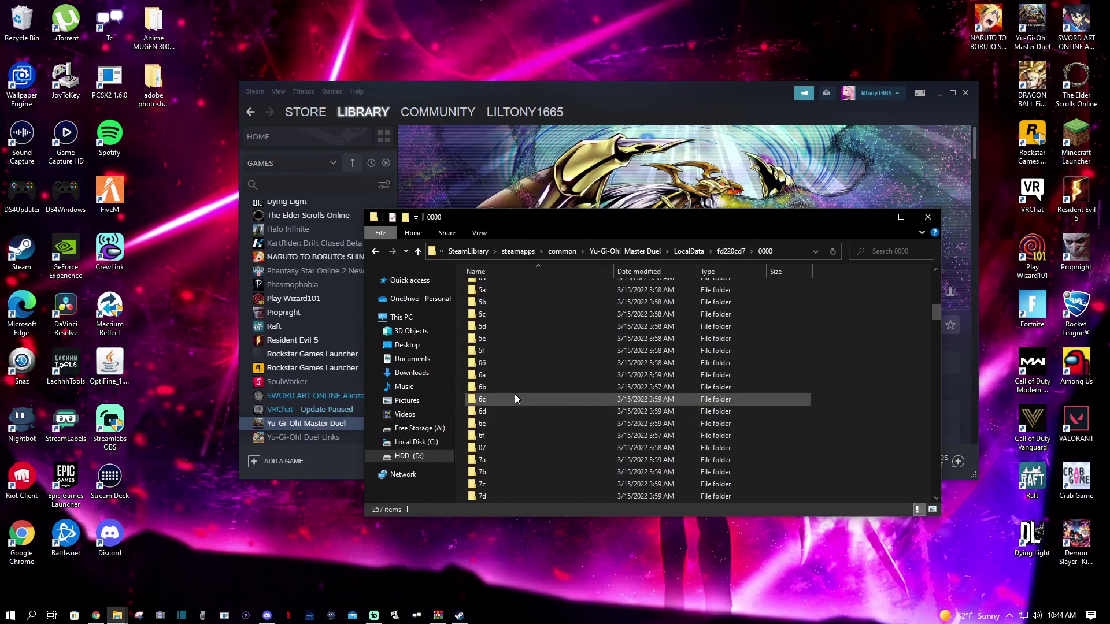
scroll(514, 394, "down", 12)
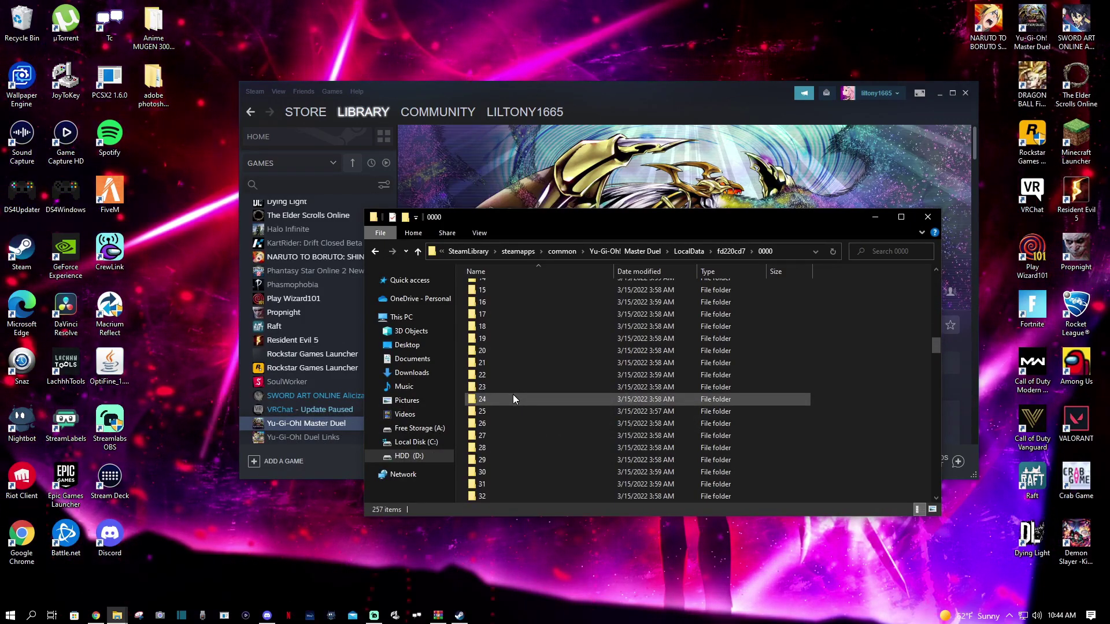
scroll(514, 393, "down", 20)
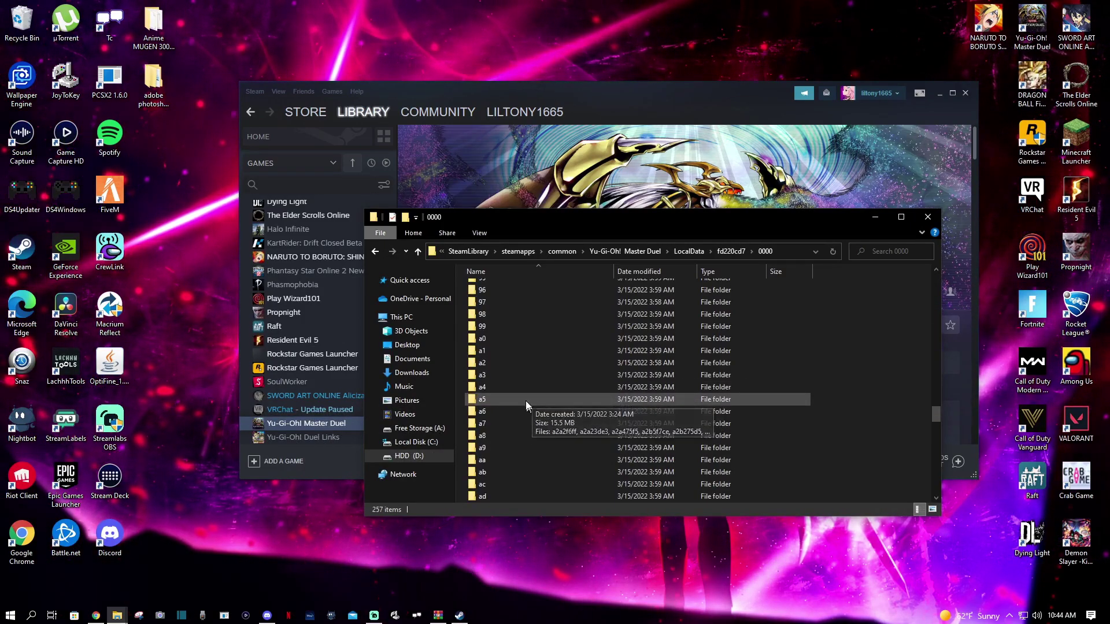
scroll(523, 399, "down", 15)
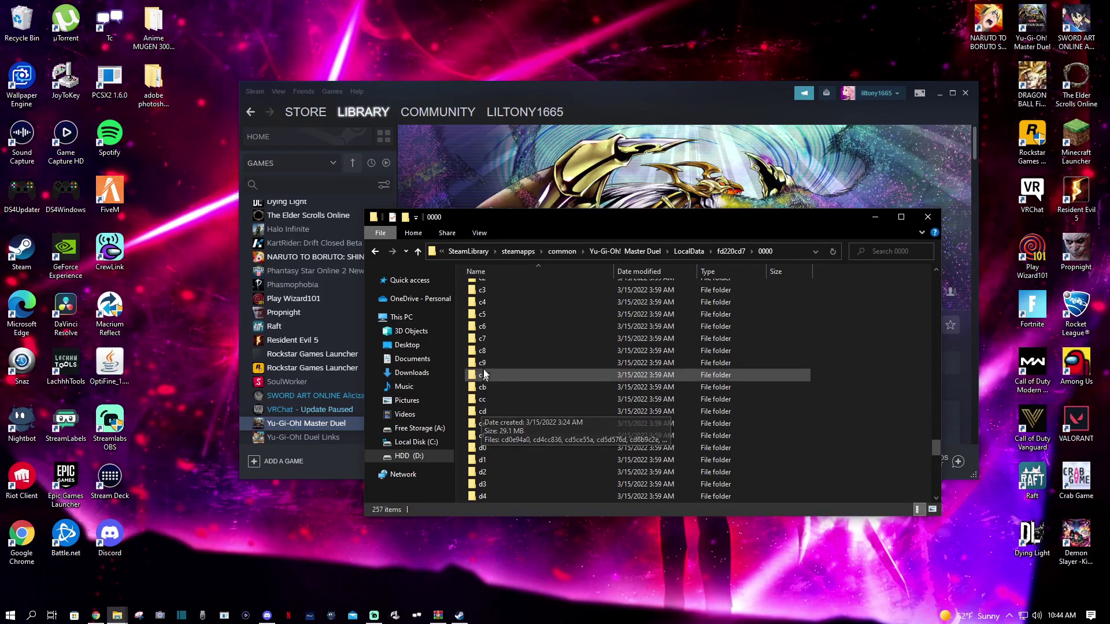
double_click(483, 339)
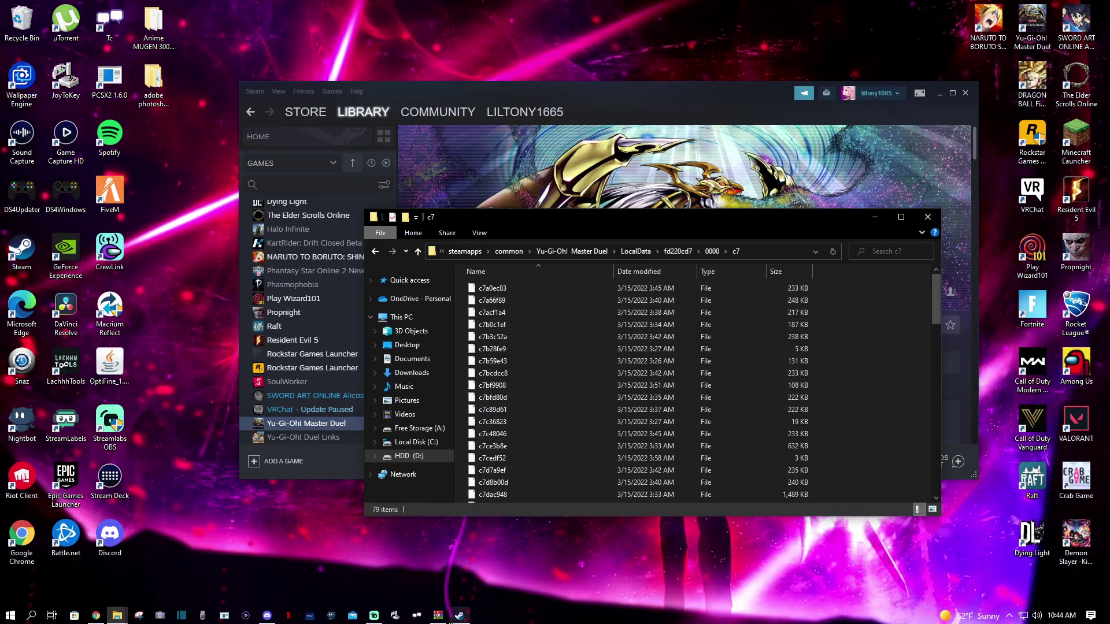
left_click(373, 252)
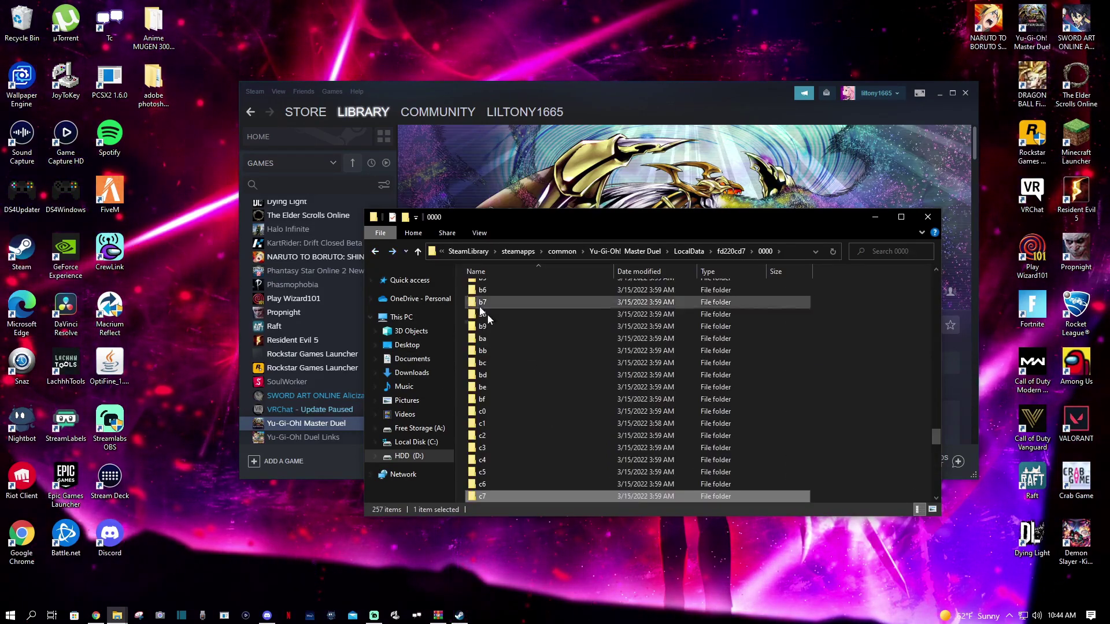
scroll(518, 386, "down", 1)
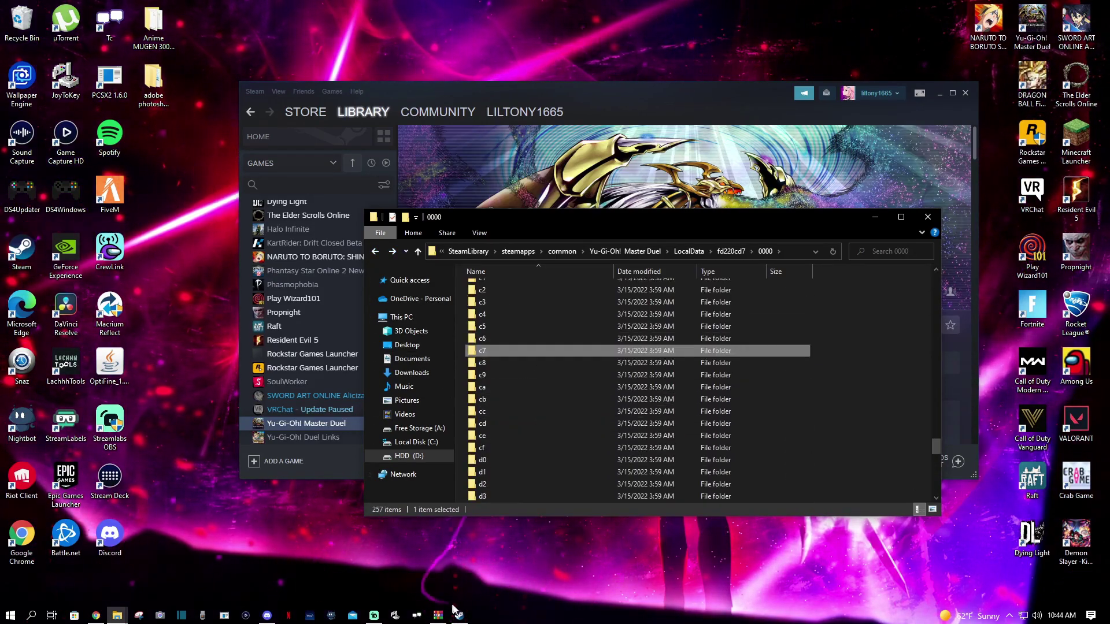
Place the archive and Explorer side by side with c7d4ad2a selected in the archive.
left_click(438, 616)
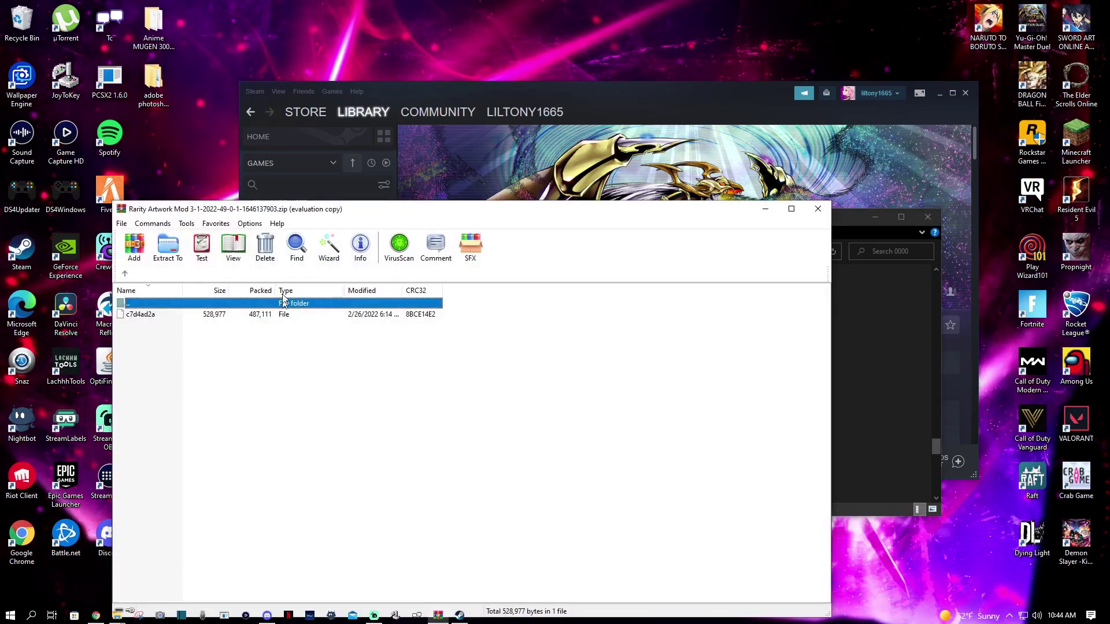
left_click_drag(354, 220, 796, 422)
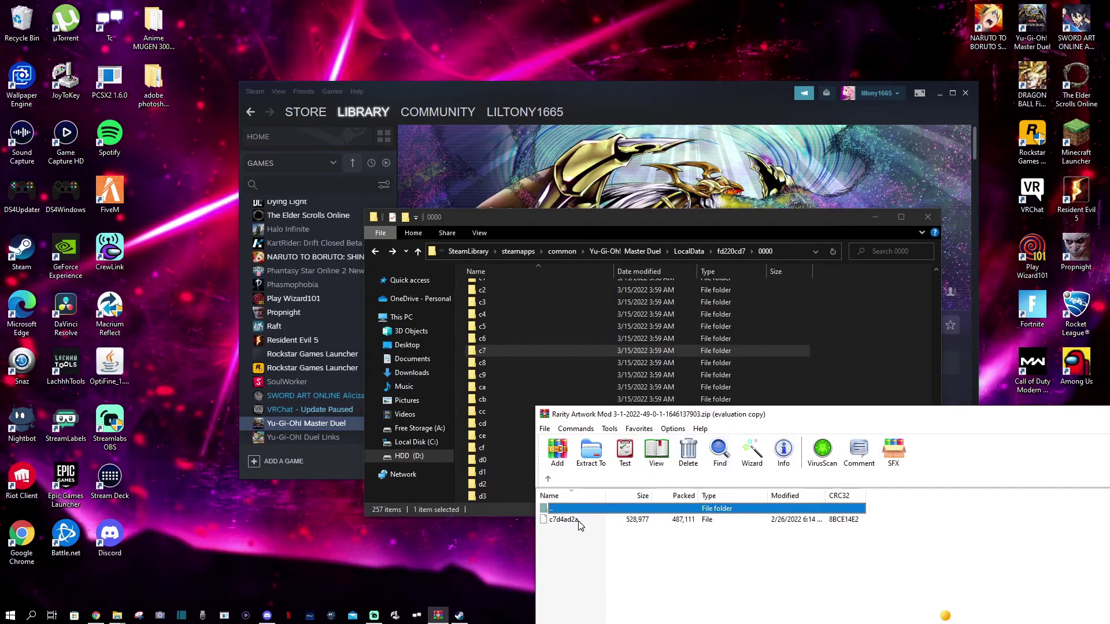
left_click(584, 520)
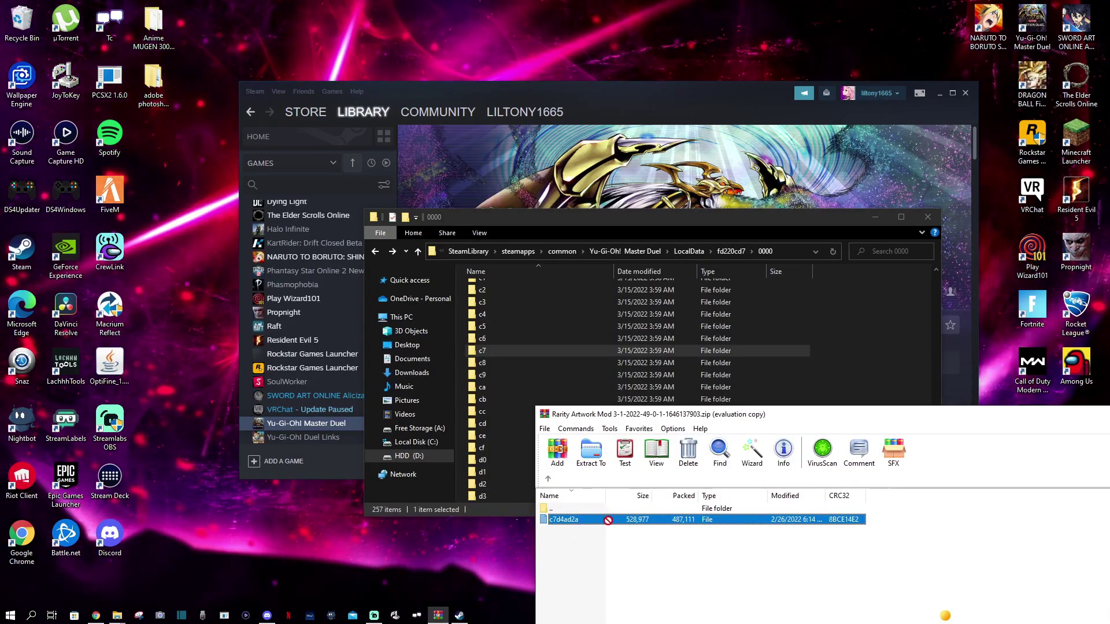
double_click(502, 351)
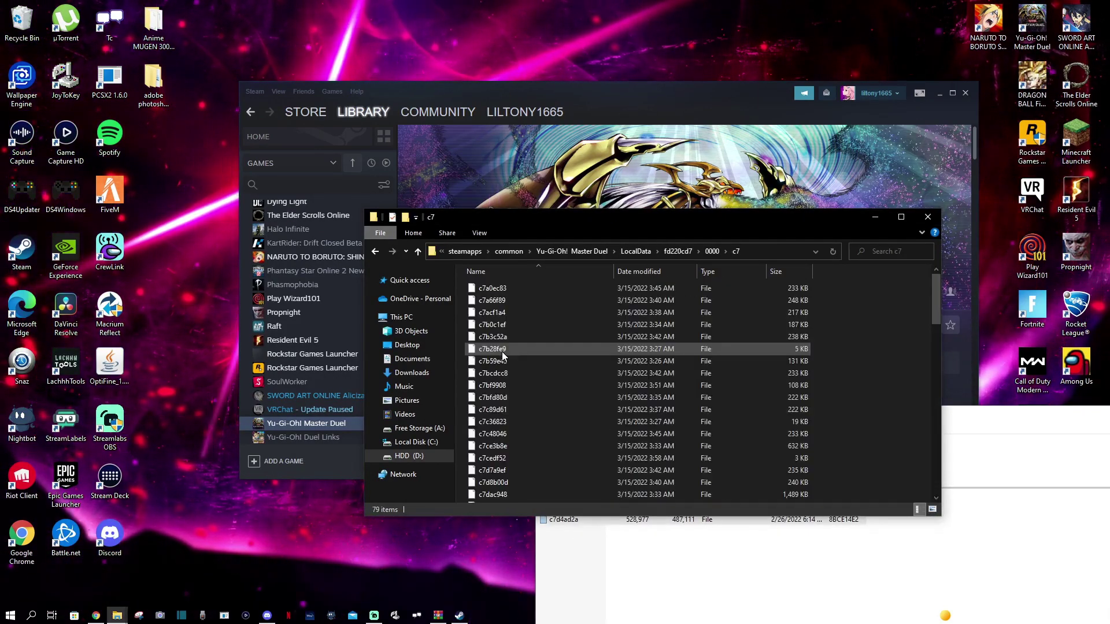
left_click_drag(583, 223, 400, 117)
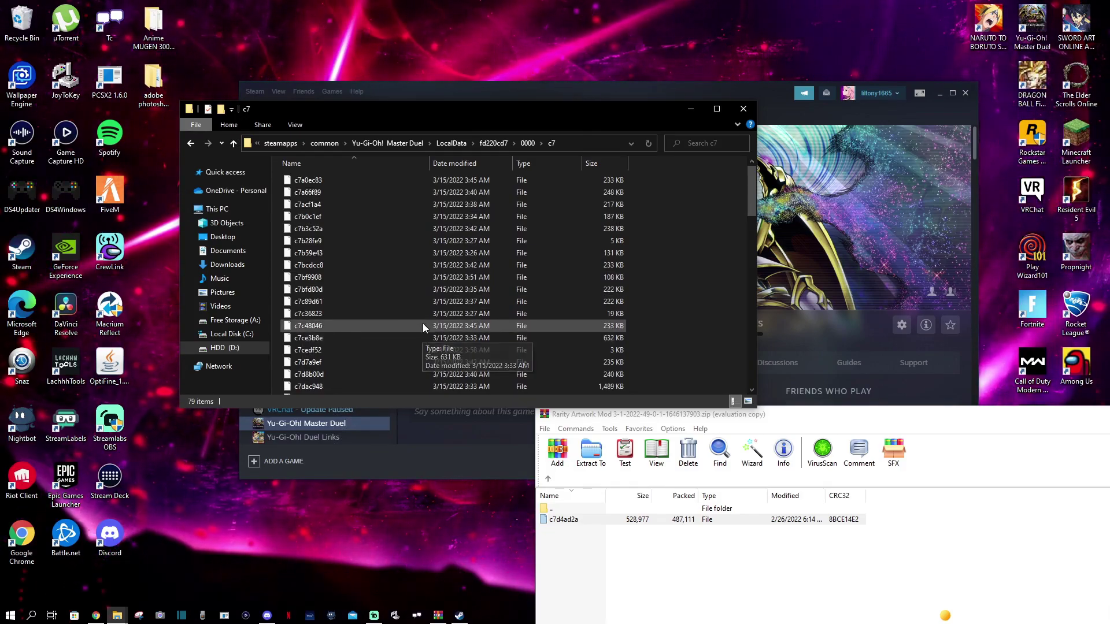
left_click(190, 145)
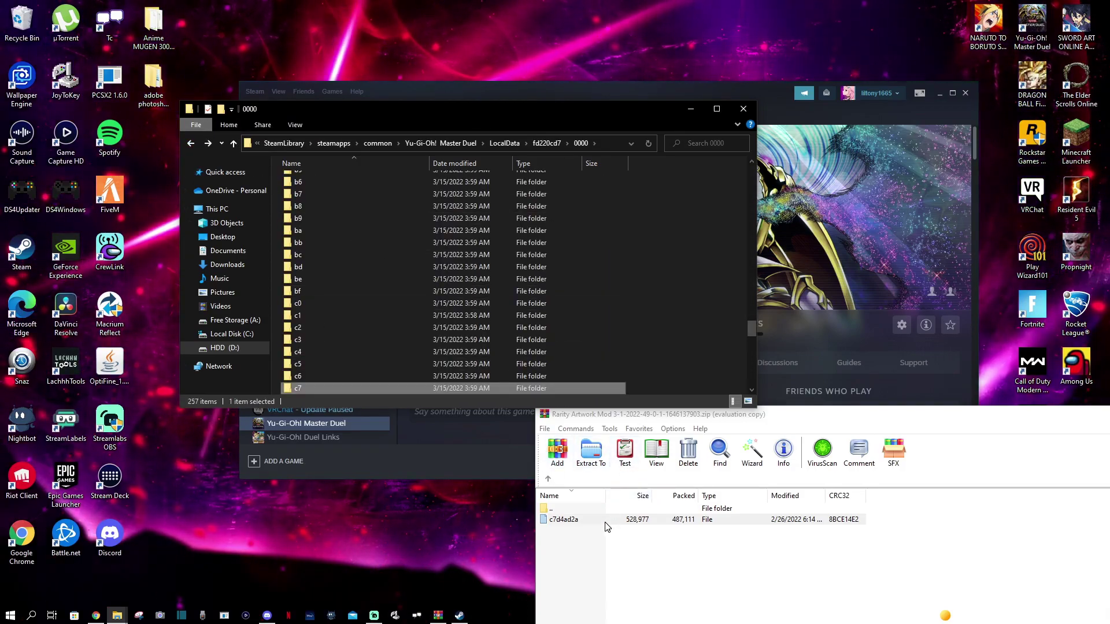
Drag c7d4ad2a into the c7 folder, confirm it's there, and close Explorer.
left_click_drag(604, 520, 537, 506)
left_click_drag(373, 396, 335, 384)
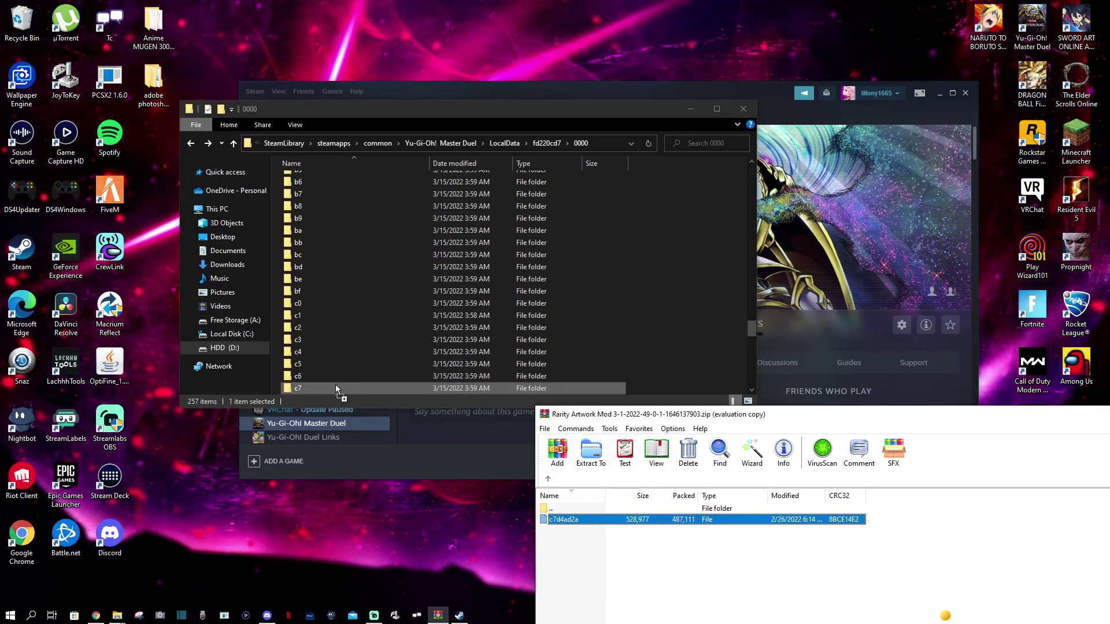
key("alt+Right")
left_click(343, 232)
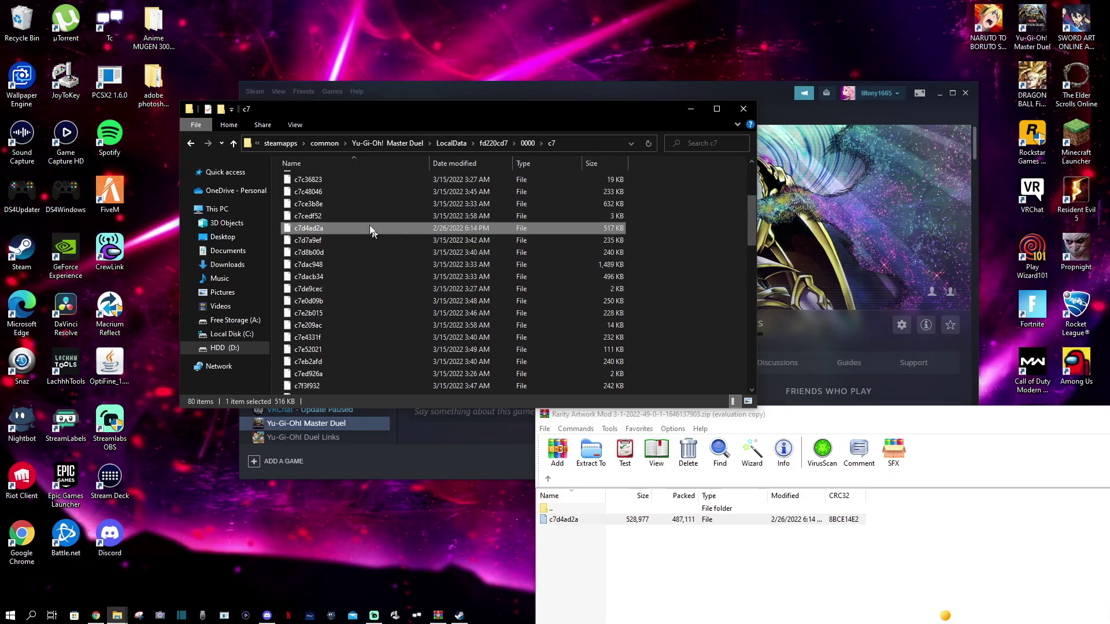
left_click(742, 110)
Close the WinRAR archive and launch Yu-Gi-Oh! Master Duel from the Steam library.
left_click_drag(844, 422, 542, 184)
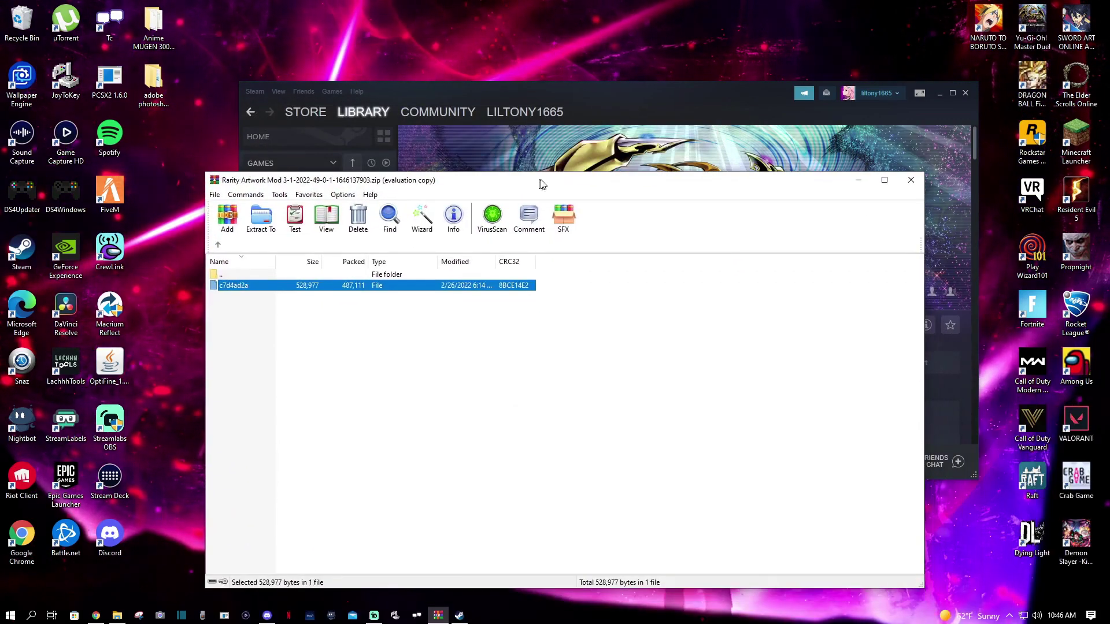
left_click(911, 179)
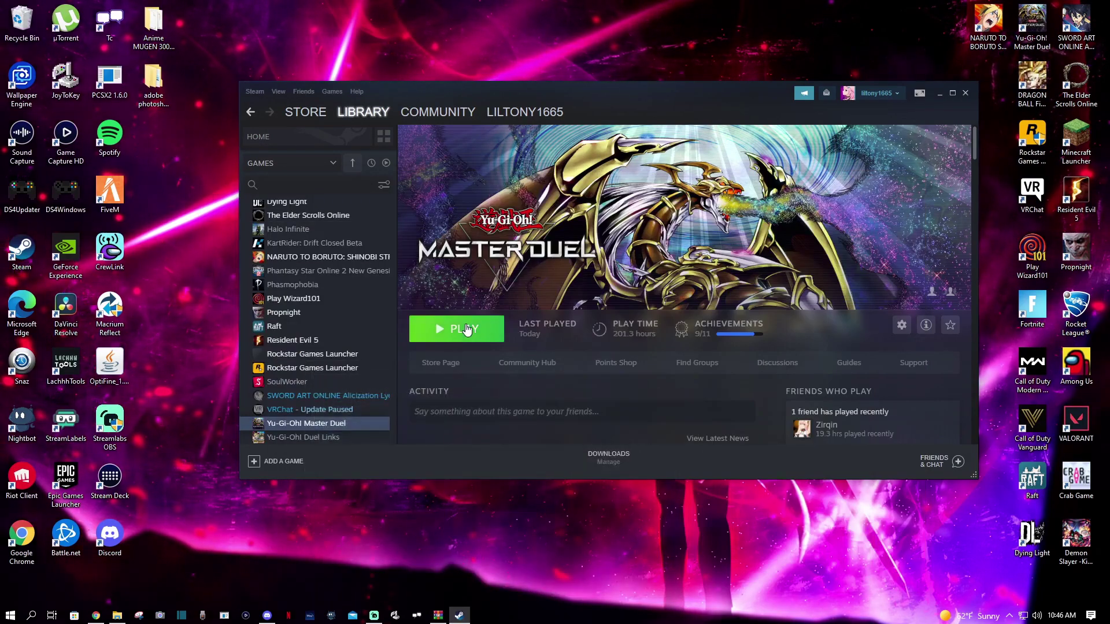
left_click(458, 331)
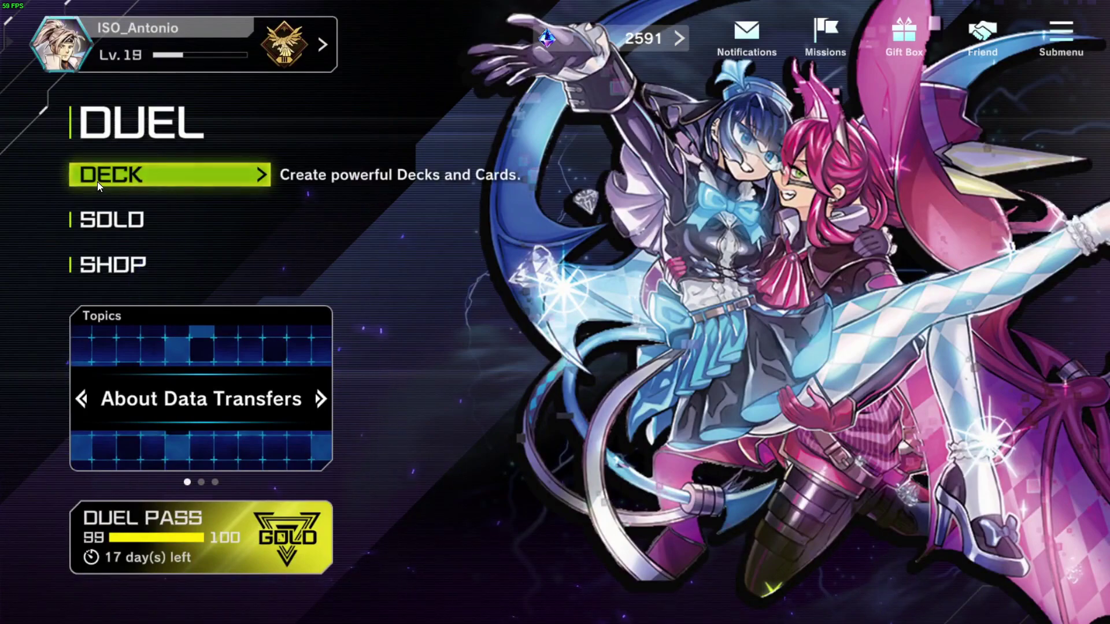
Open the old school deck for editing and view Blue-Eyes White Dragon's enlarged artwork.
left_click(98, 182)
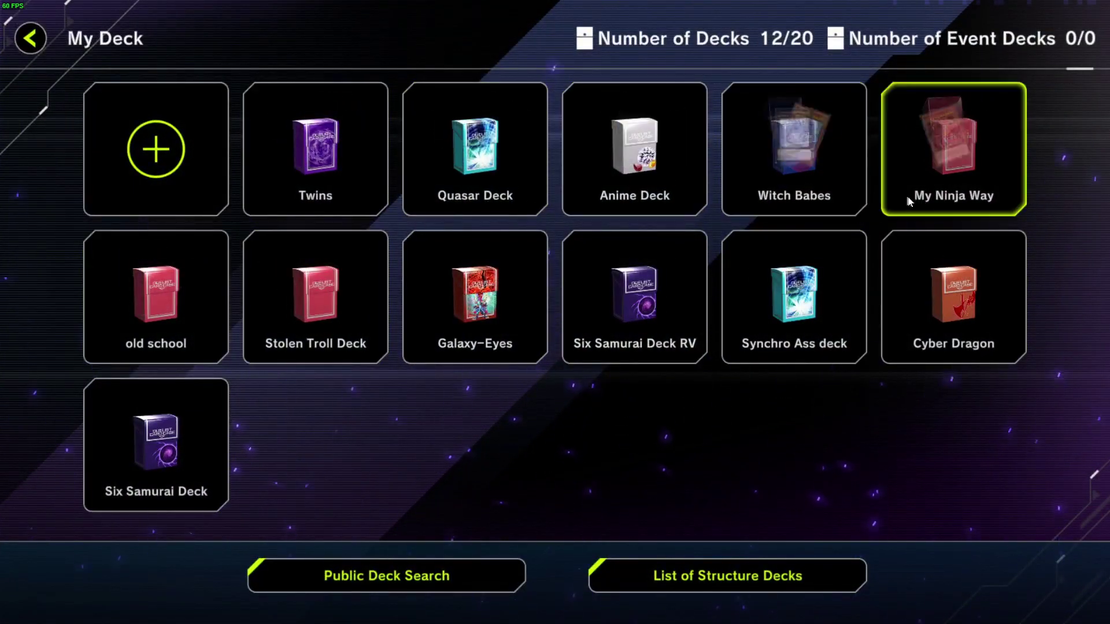
left_click(201, 306)
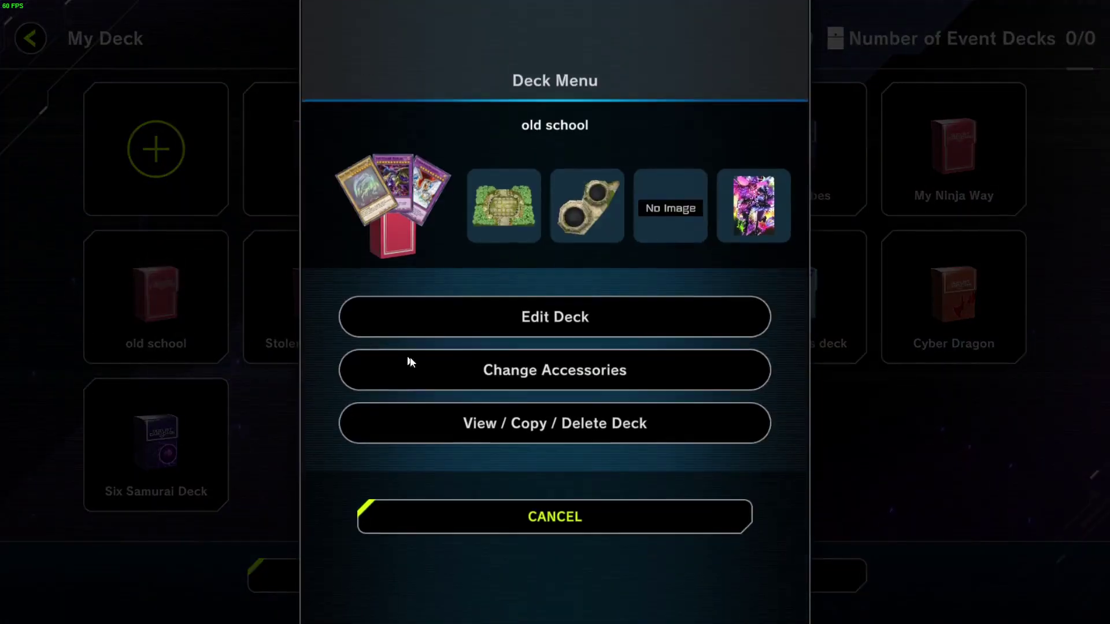
left_click(534, 319)
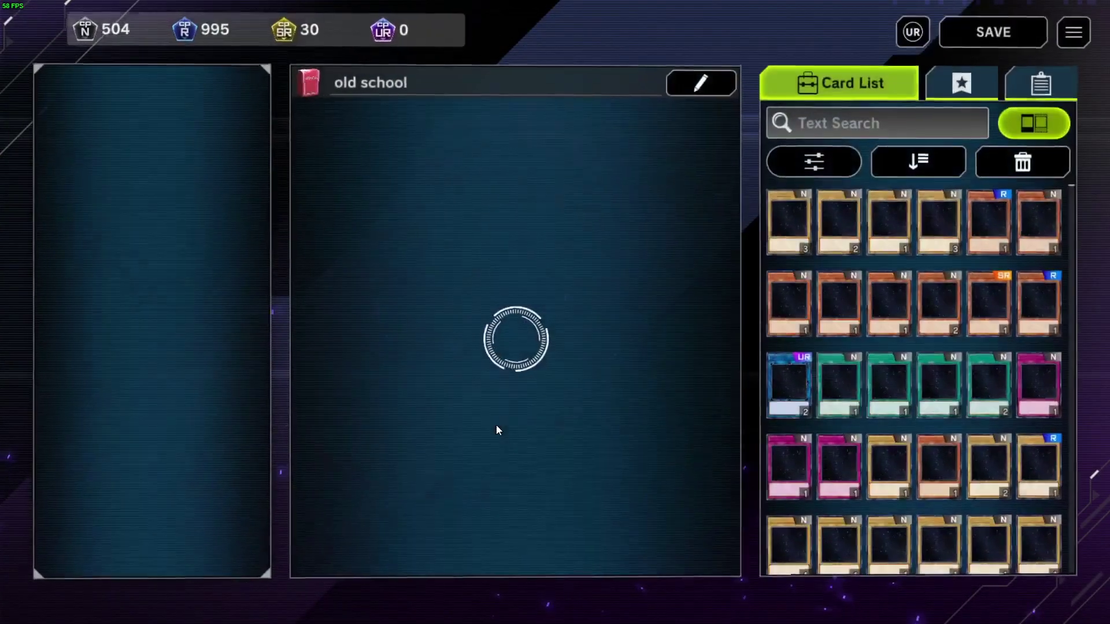
mouse_move(409, 153)
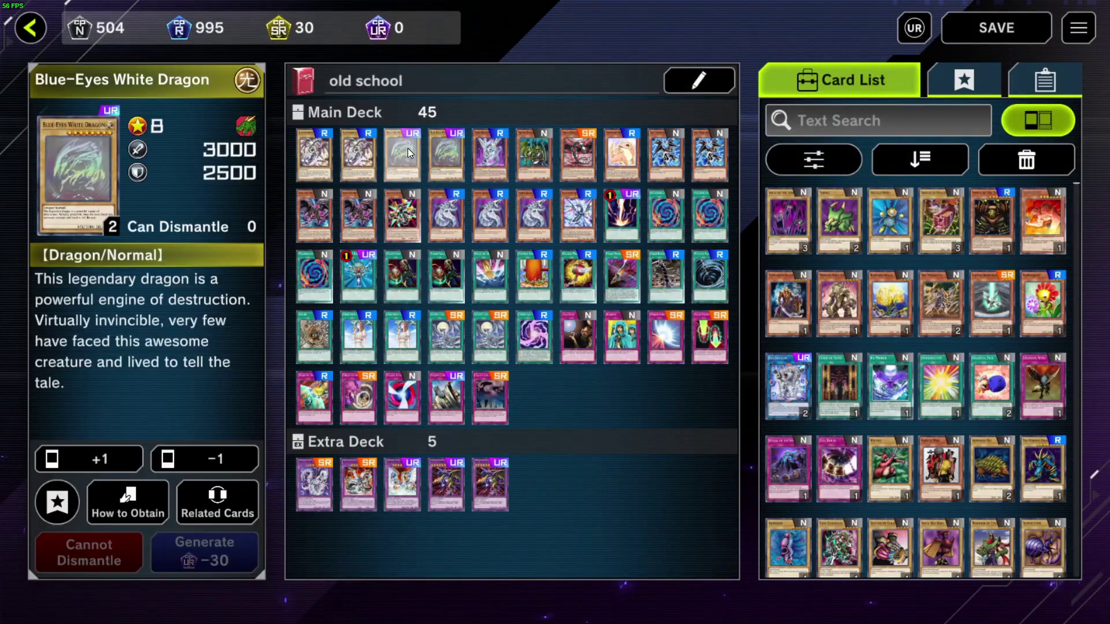
left_click(203, 188)
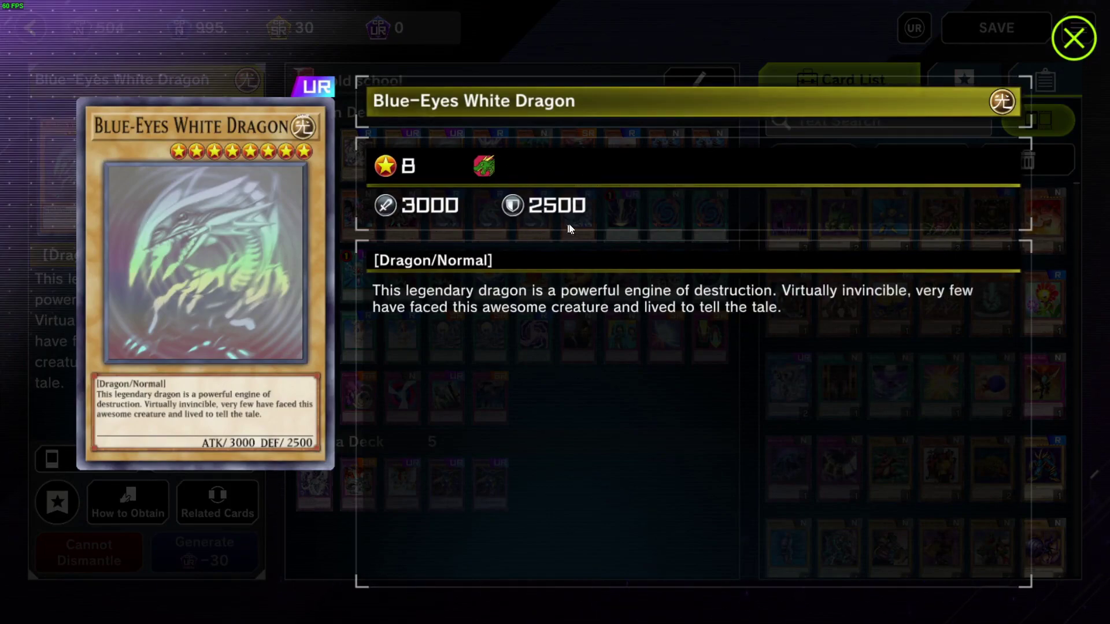
left_click(1073, 39)
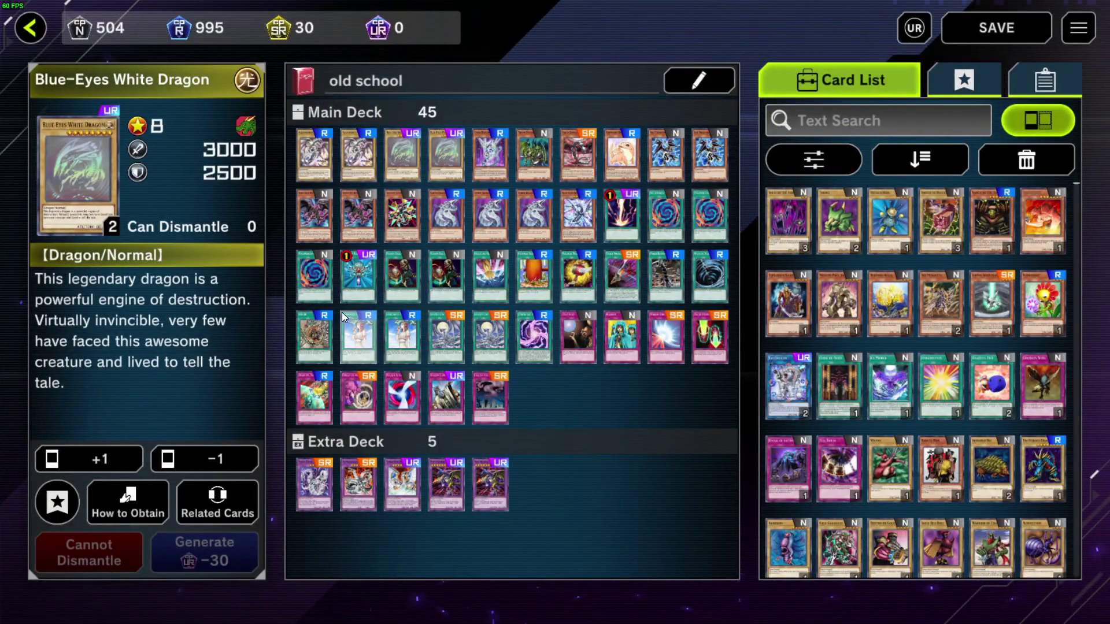
Return from the old school deck editor to the My Deck list.
left_click(27, 40)
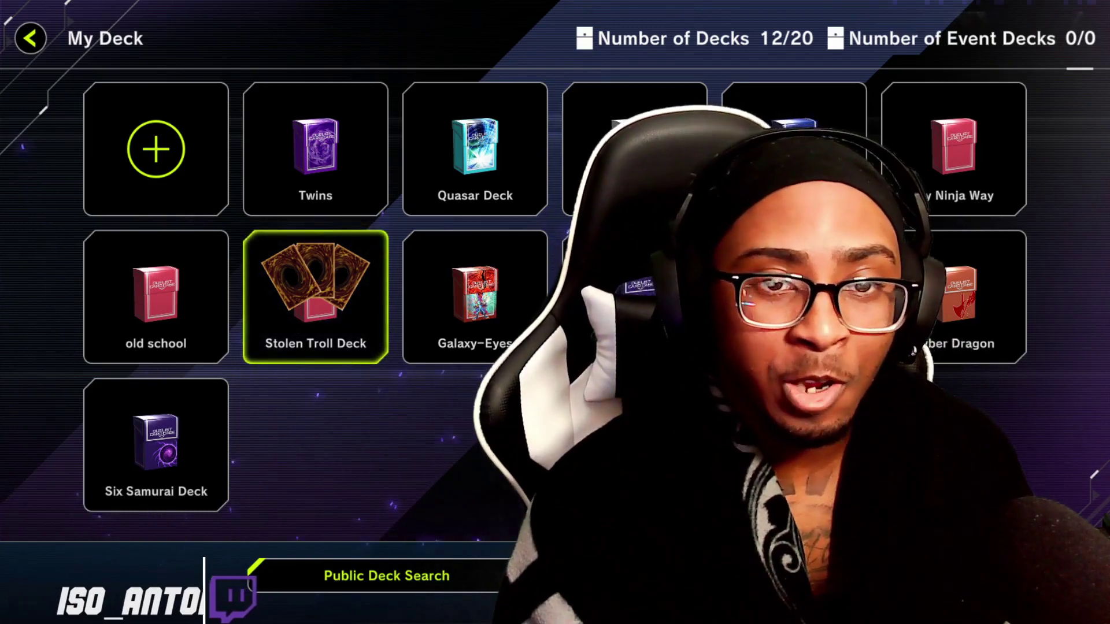